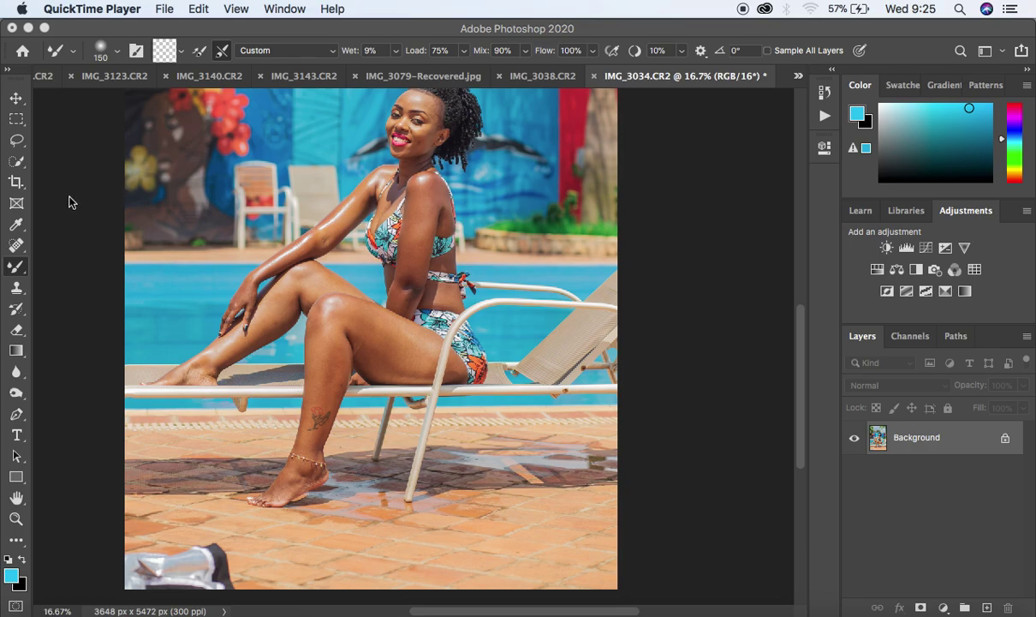
- Crop the portrait to a 4:5 ratio from the top-right corner, giving 3235 x 4043 px
left_click(16, 181)
key("super+minus")
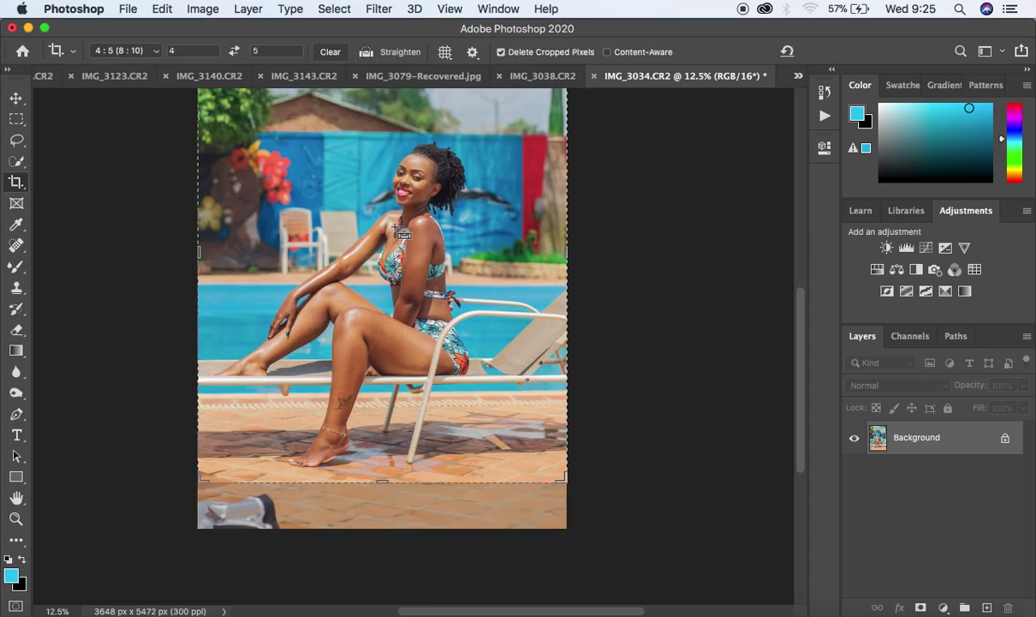
key("super+minus")
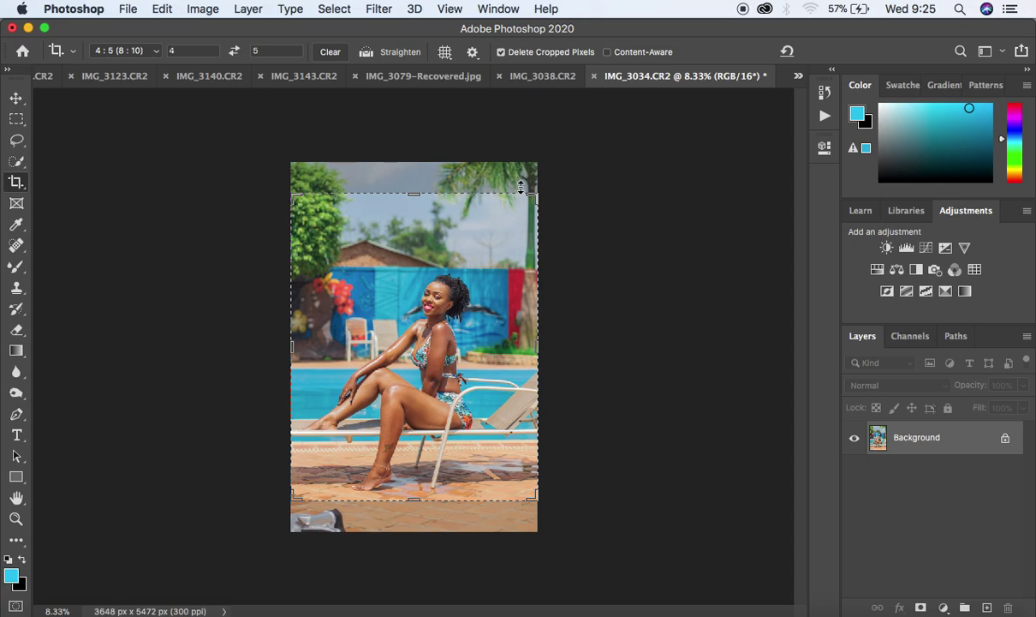
left_click_drag(534, 190, 522, 214)
key("Return")
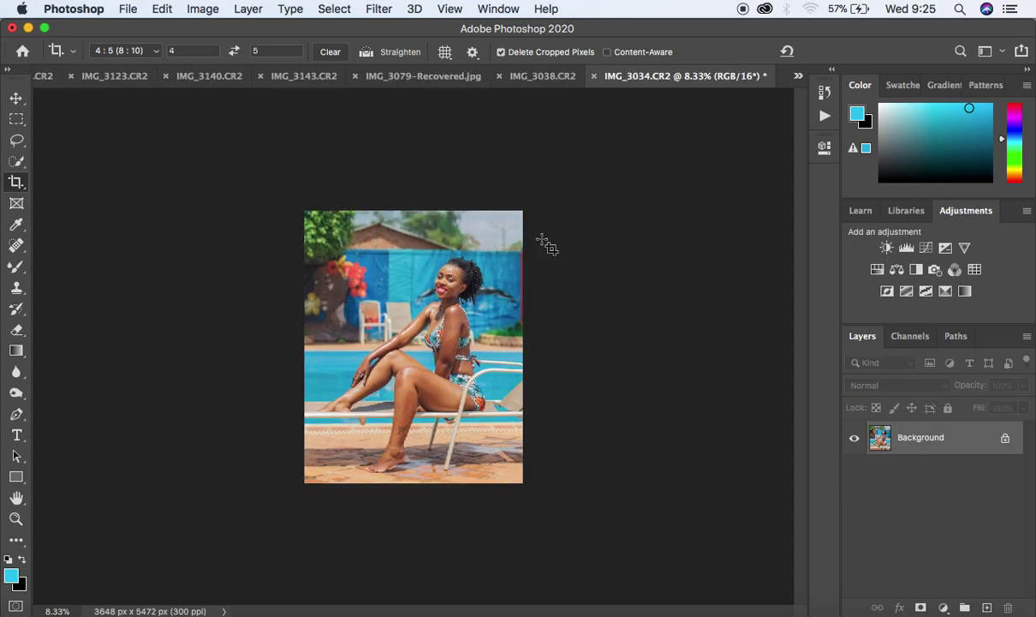
key("super+plus")
key("super+plus")
key("super+plus")
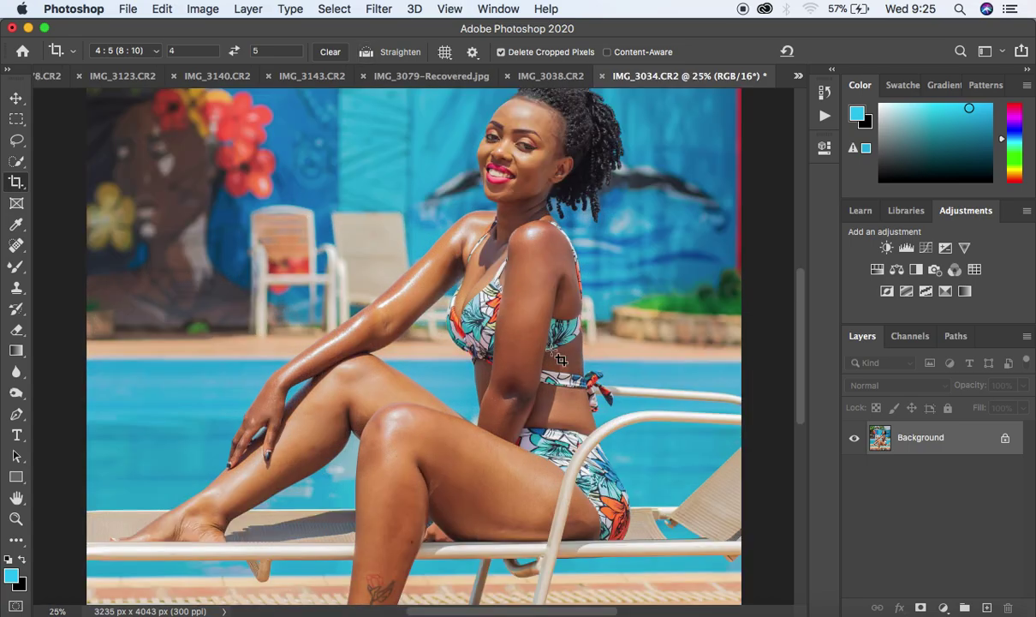
left_click(16, 245)
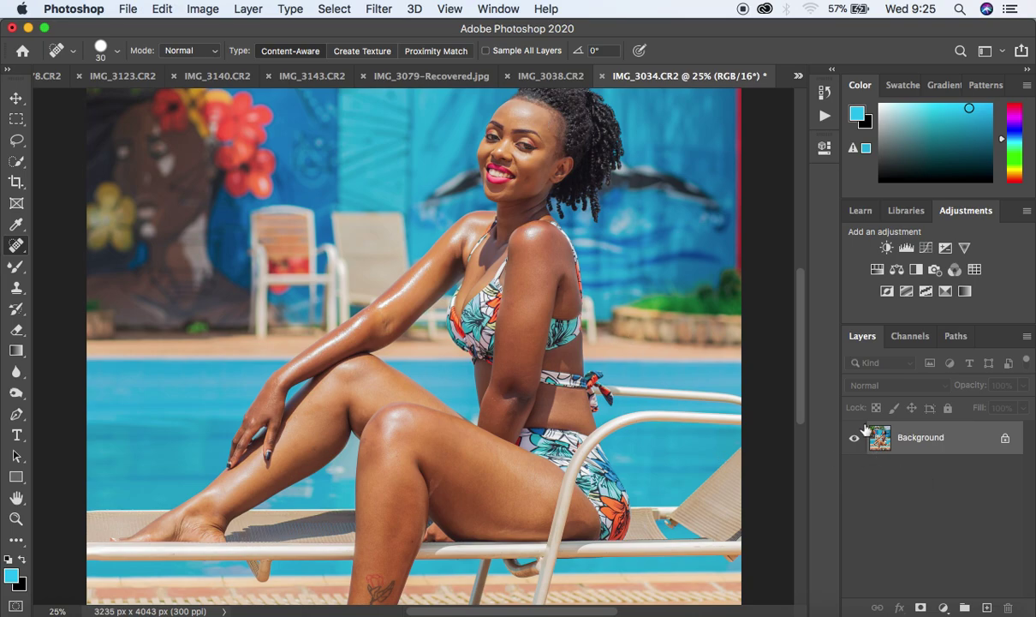
- Run the Frequency Separation '16 bit' action from the Actions panel
left_click(825, 117)
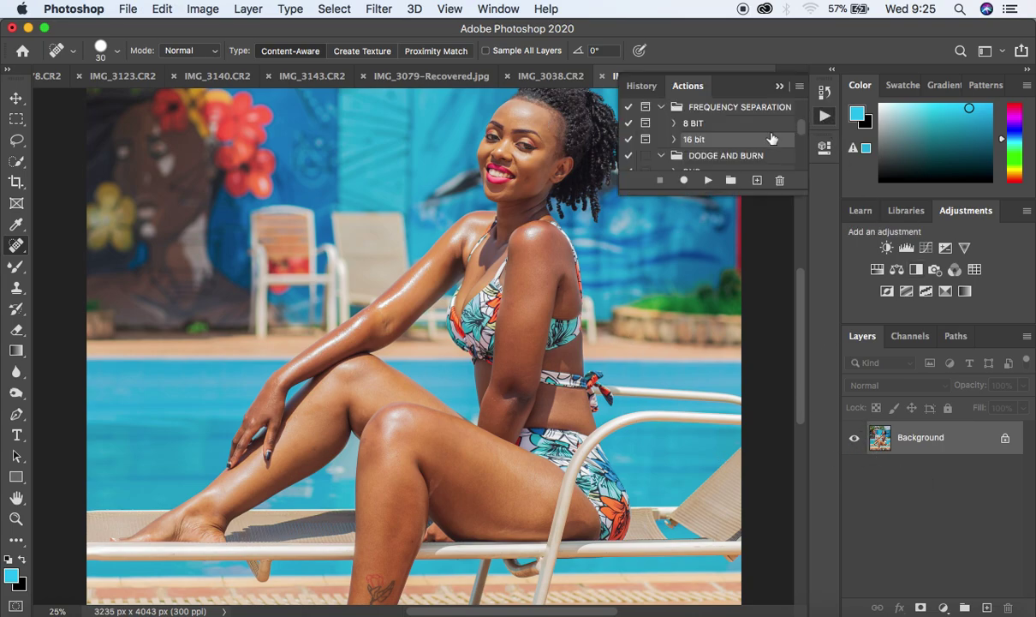
left_click(780, 87)
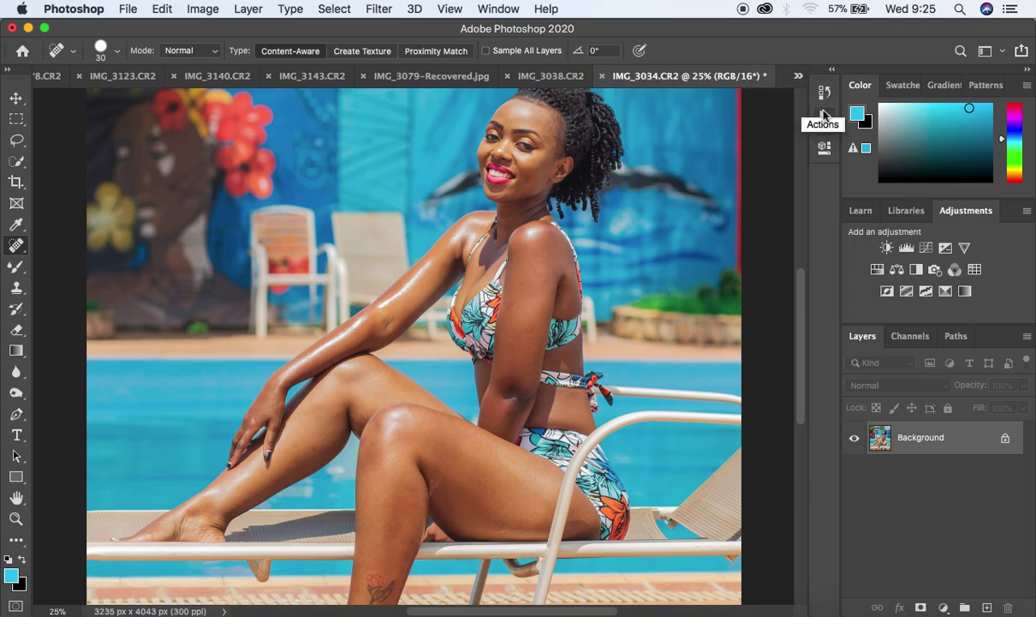
left_click(826, 119)
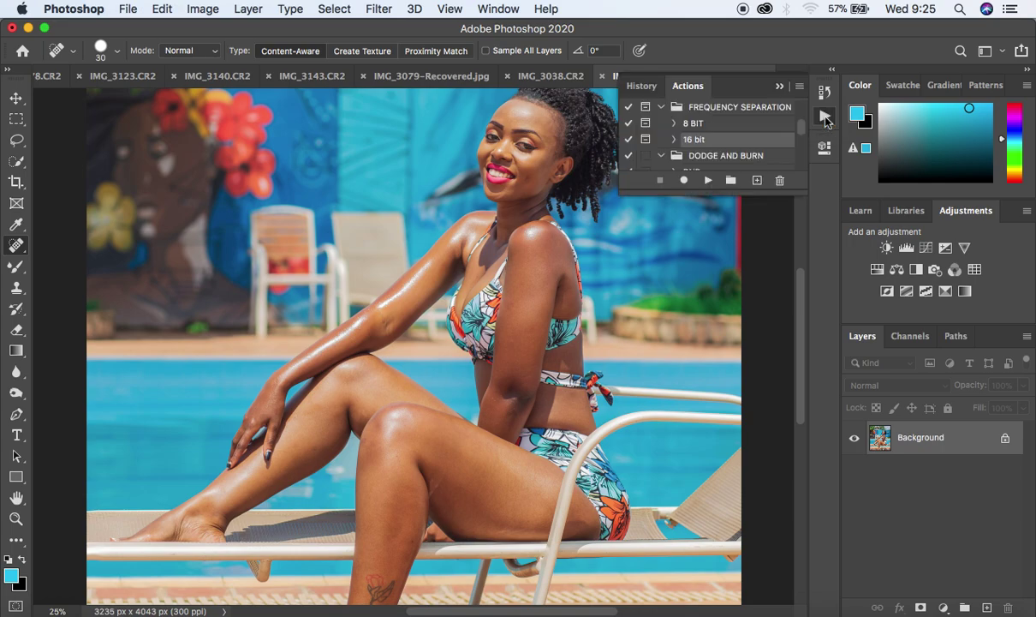
left_click(708, 180)
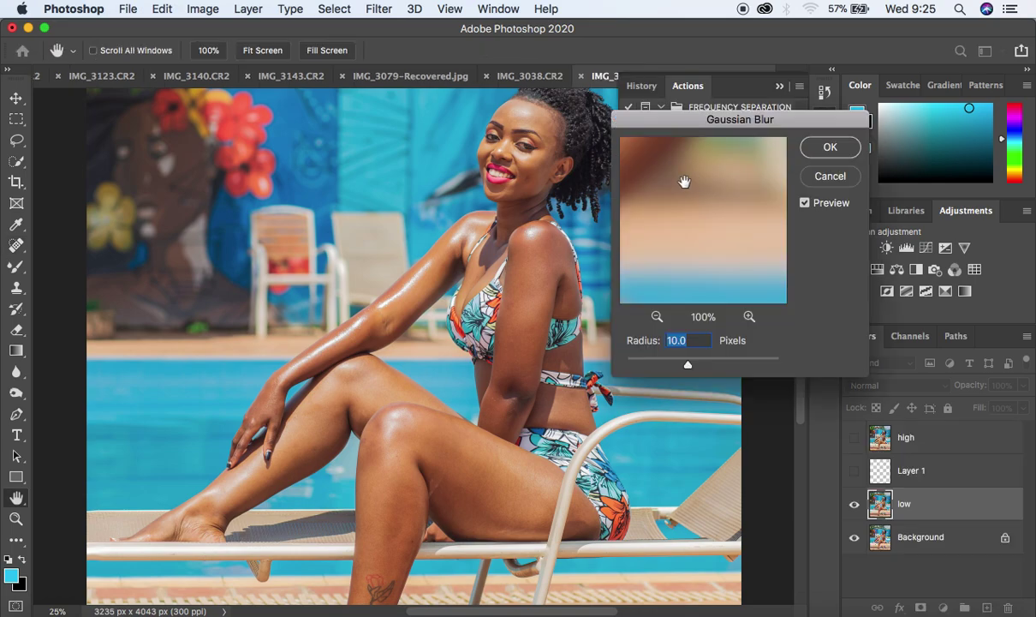
- Set the low layer's Gaussian Blur radius to about 3.9 px, previewing the leg
left_click_drag(694, 368, 651, 367)
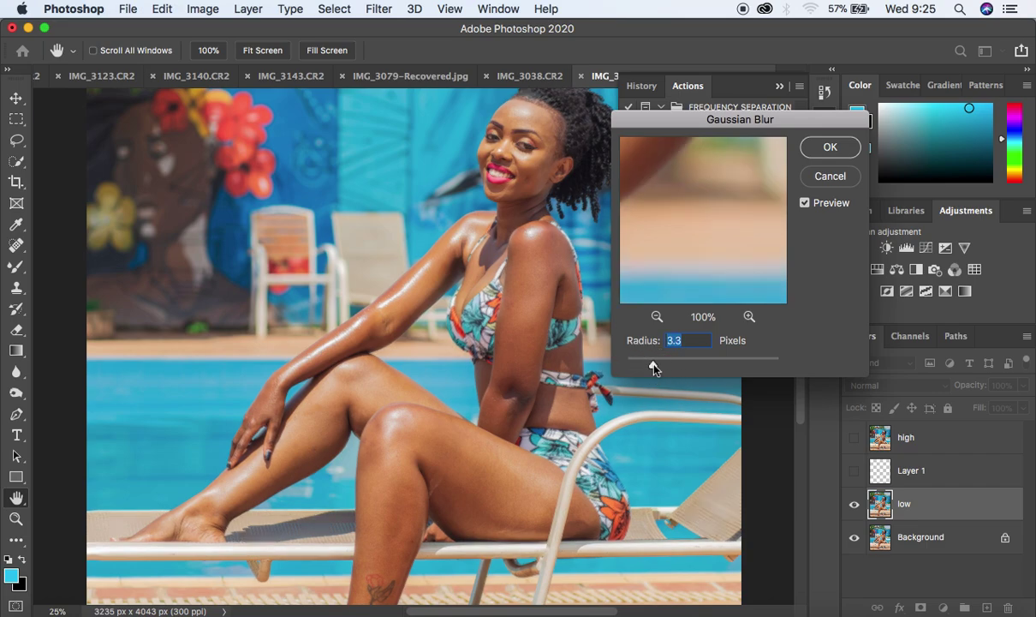
left_click_drag(653, 367, 669, 368)
left_click(657, 317)
left_click(657, 317)
left_click_drag(664, 208, 571, 302)
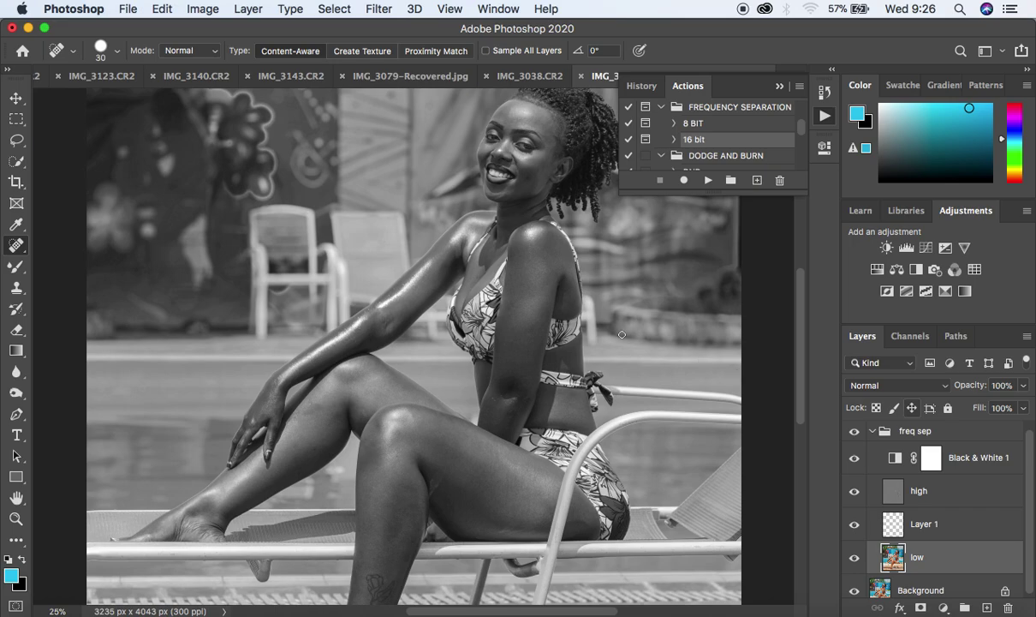
left_click(780, 85)
- Switch to the Mixer Brush and set it to a clean, unloaded brush
left_click(17, 270)
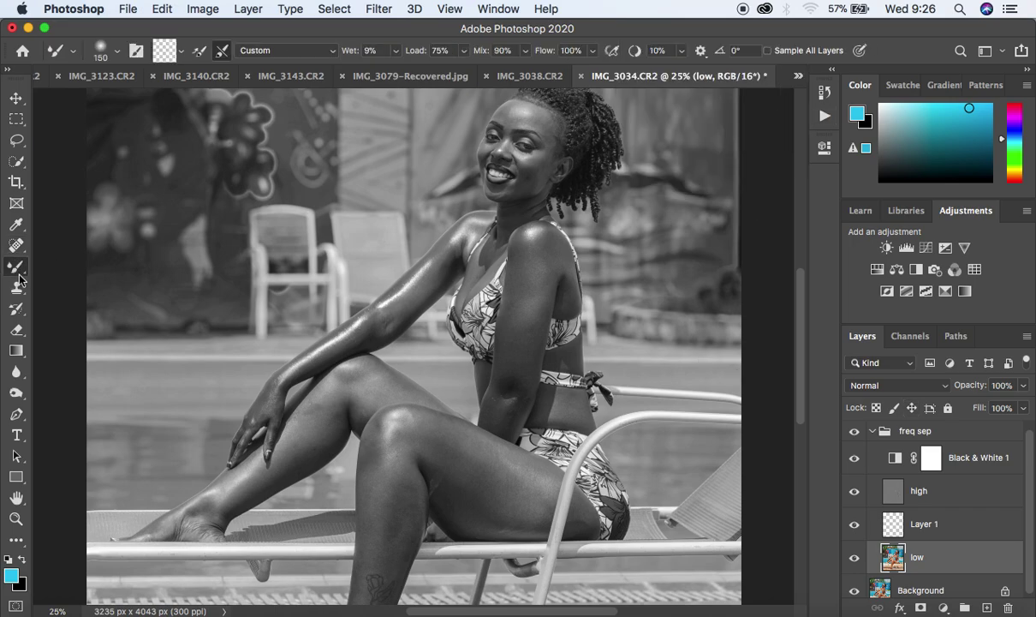
left_click(181, 51)
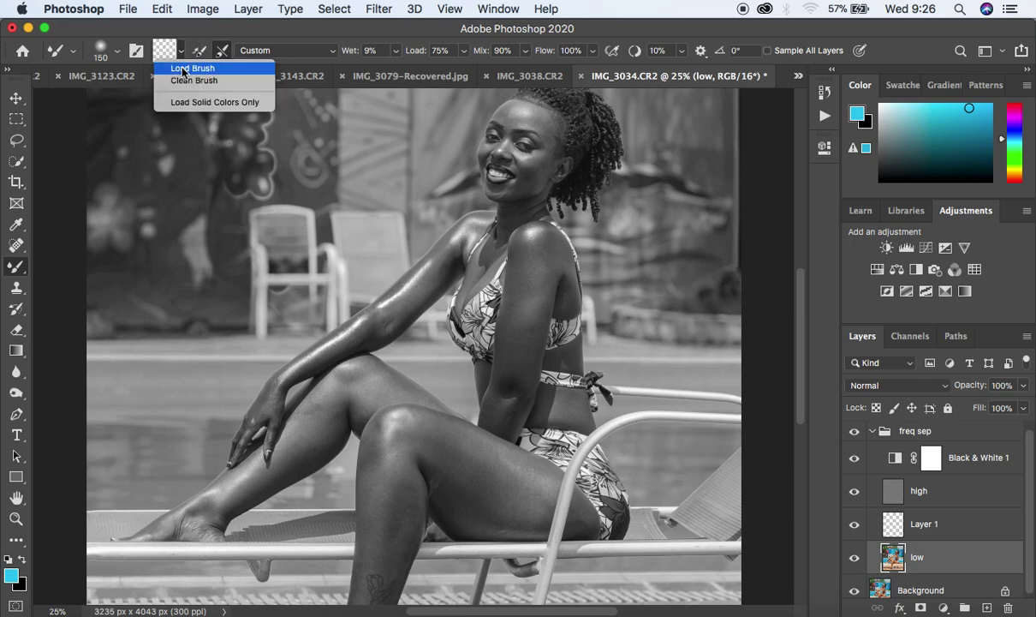
left_click(185, 74)
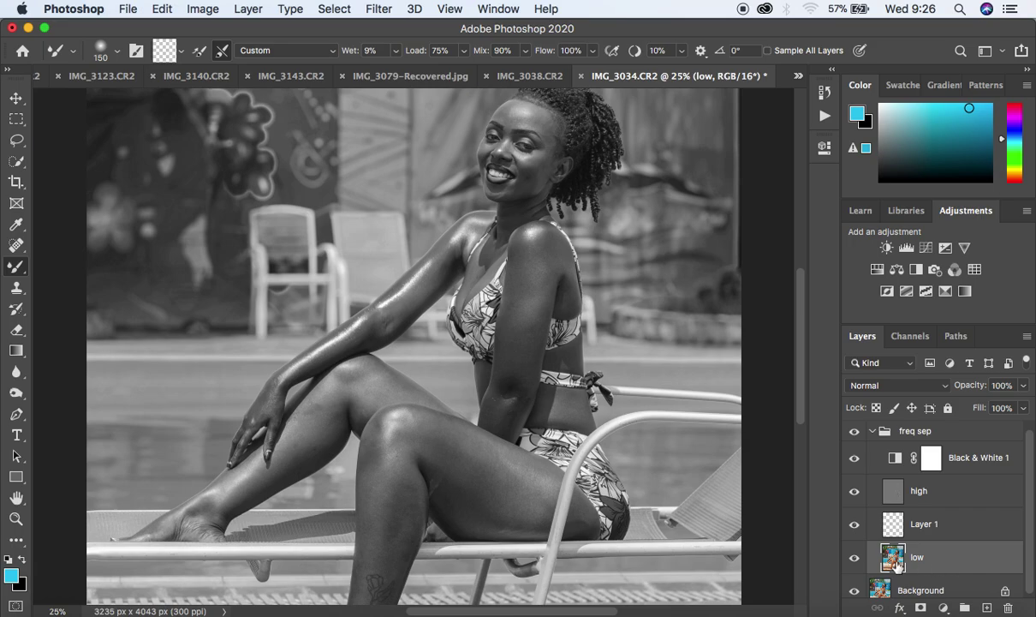
- Smooth the thigh and shin skin with a size-200 Mixer Brush
scroll(332, 380, "up", 1)
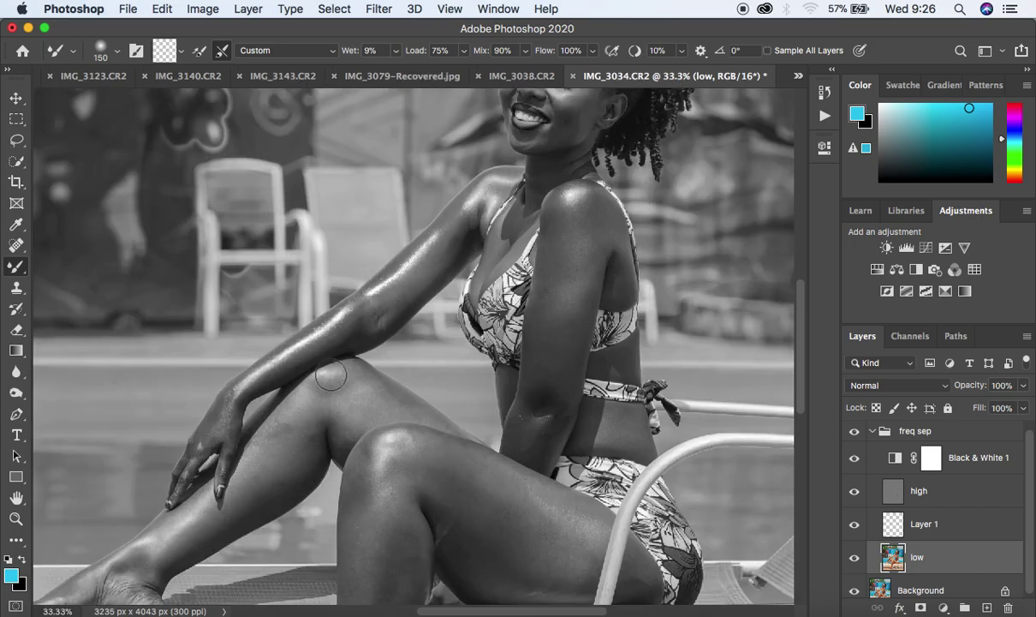
scroll(797, 344, "down", 3)
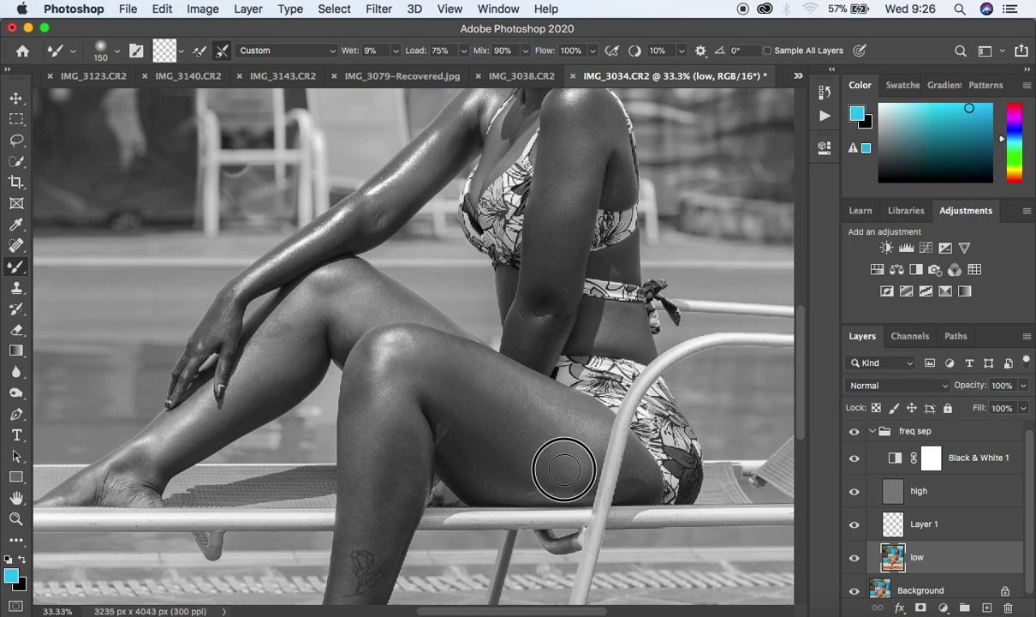
key("bracketright")
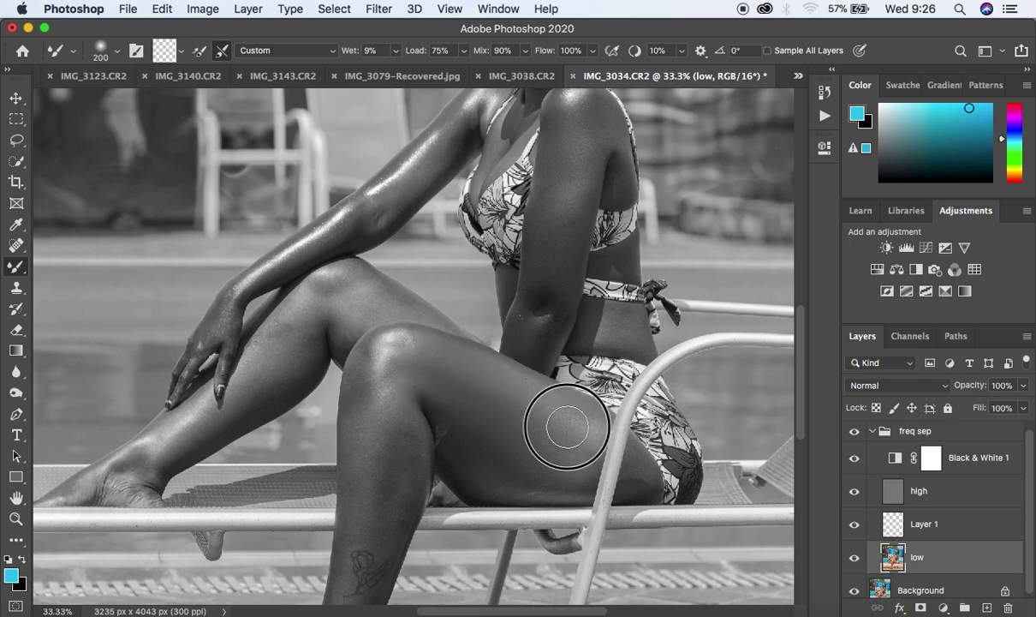
mouse_move(465, 461)
left_mouse_down()
mouse_move(504, 485)
mouse_move(546, 477)
left_mouse_up()
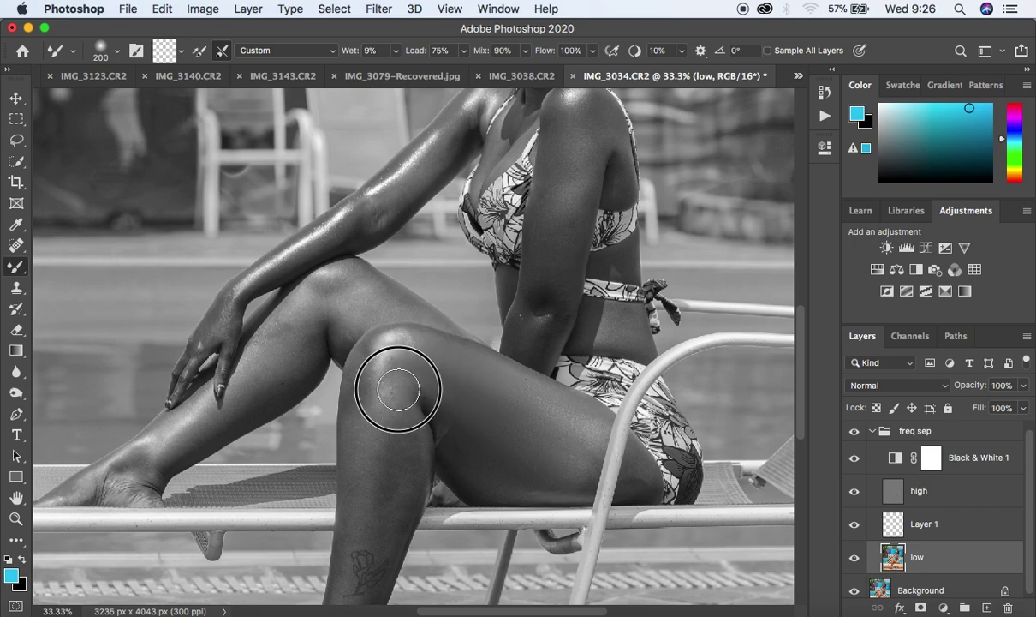
mouse_move(396, 396)
left_mouse_down()
mouse_move(456, 367)
mouse_move(455, 391)
left_mouse_up()
mouse_move(514, 416)
left_mouse_down()
mouse_move(538, 434)
mouse_move(547, 420)
mouse_move(571, 465)
left_mouse_up()
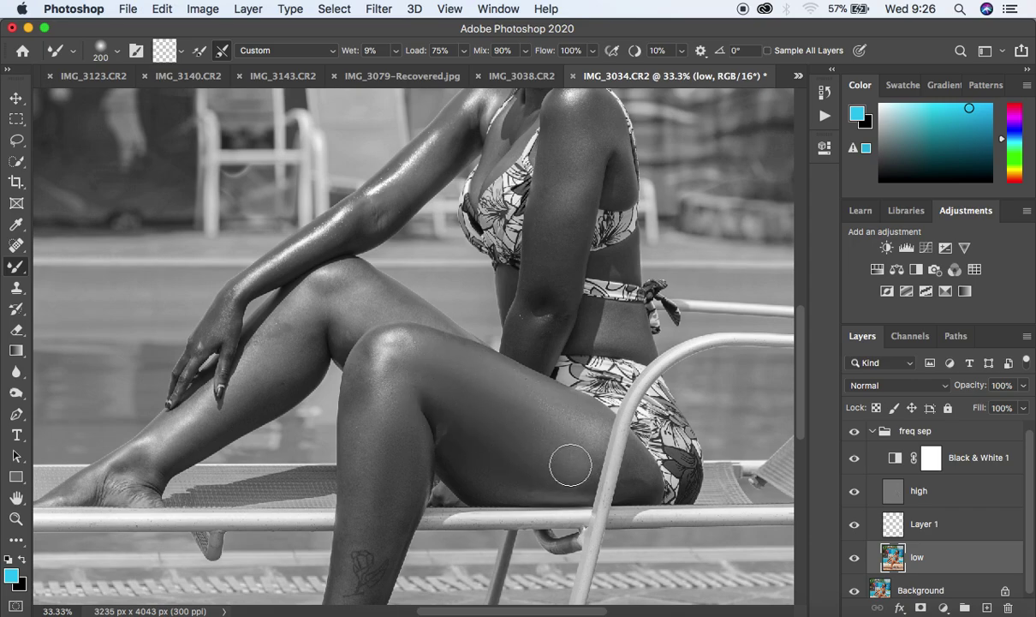
- Hide Black & White 1 and smooth the knee crease and shading in colour
left_click(854, 463)
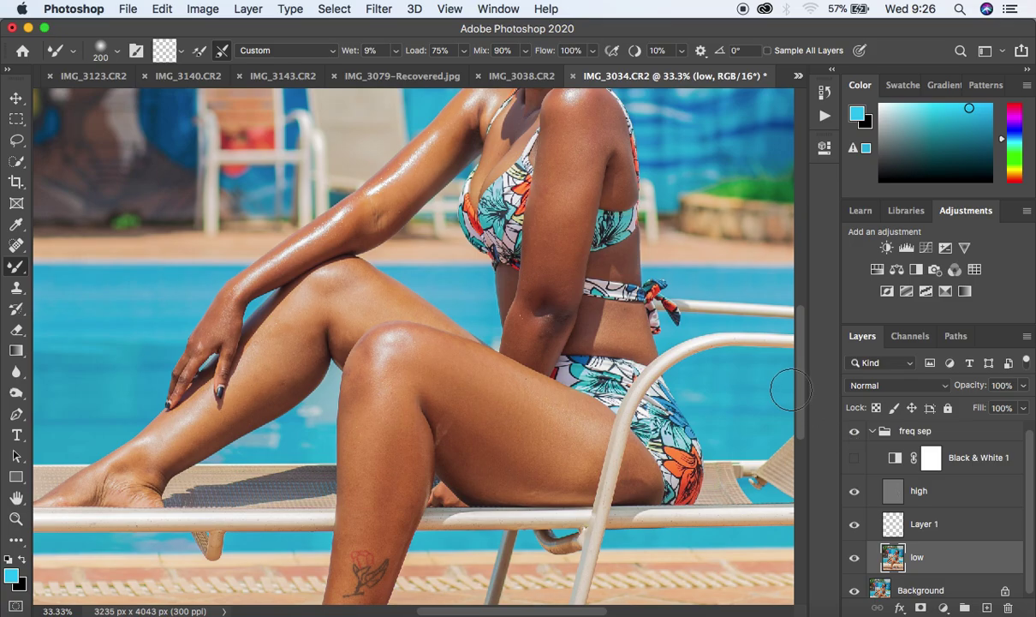
left_click_drag(800, 382, 802, 425)
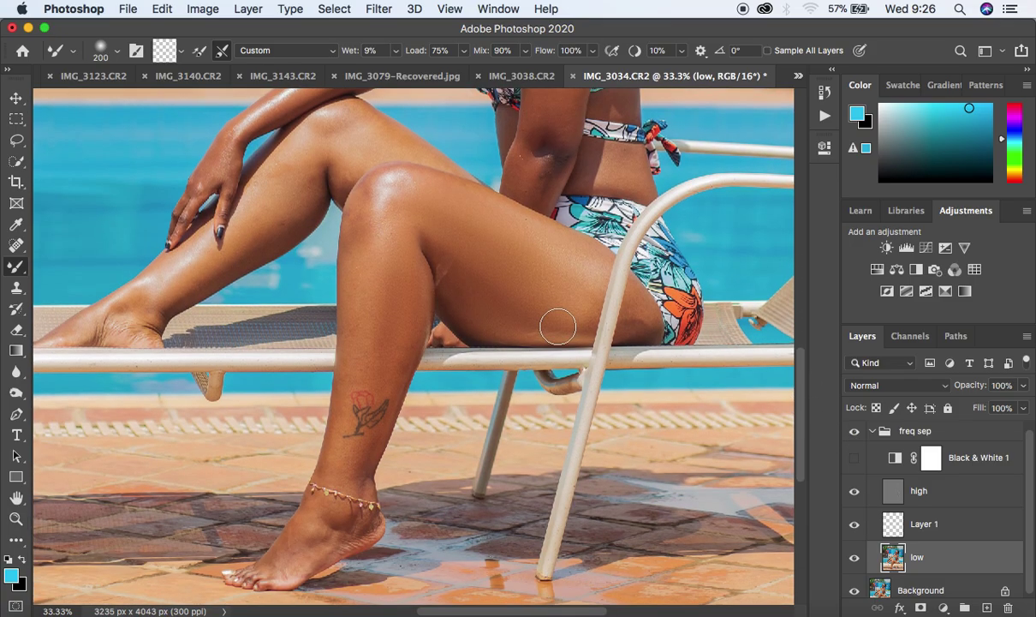
mouse_move(361, 227)
left_mouse_down()
mouse_move(359, 255)
mouse_move(359, 220)
left_mouse_up()
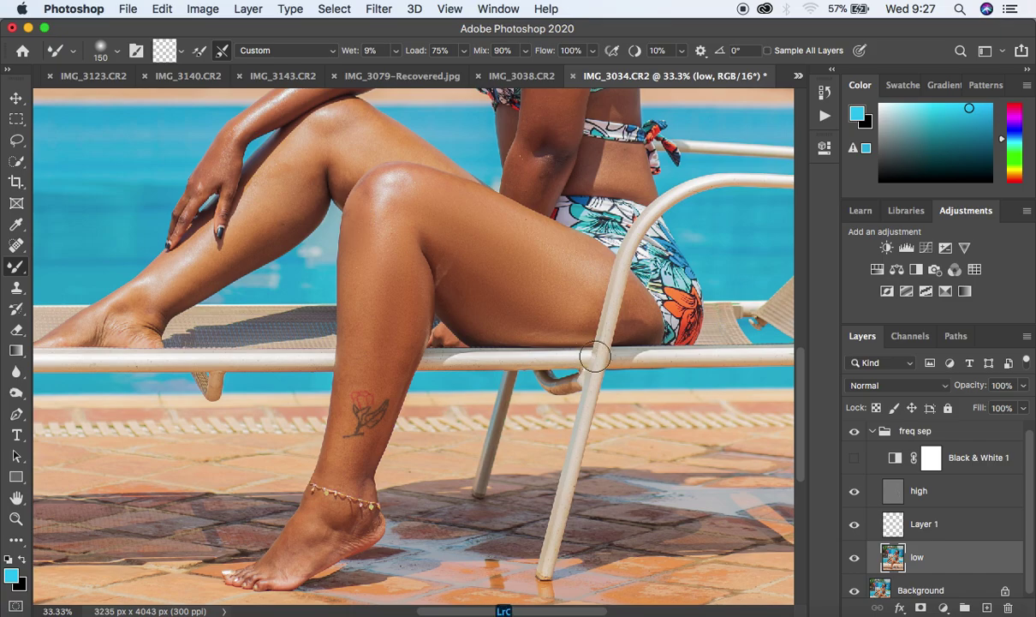
- Turn the greyscale check back on and smooth the shin, ankle, heel, thigh and calf
left_click(854, 459)
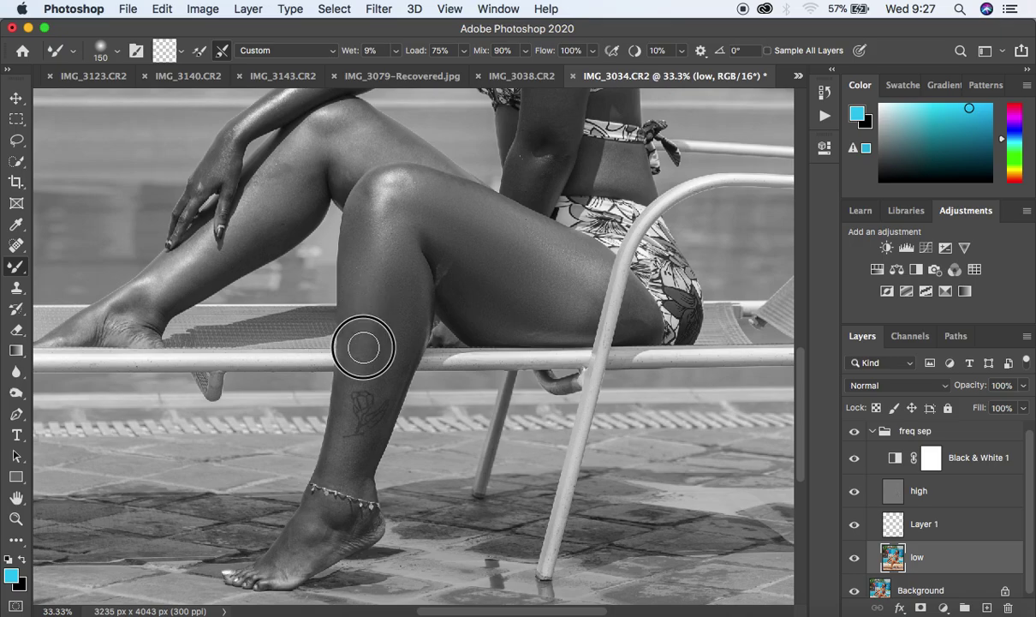
mouse_move(356, 359)
left_mouse_down()
mouse_move(359, 211)
mouse_move(378, 185)
left_mouse_up()
mouse_move(405, 253)
left_mouse_down()
mouse_move(400, 337)
mouse_move(369, 344)
mouse_move(347, 365)
mouse_move(352, 354)
left_mouse_up()
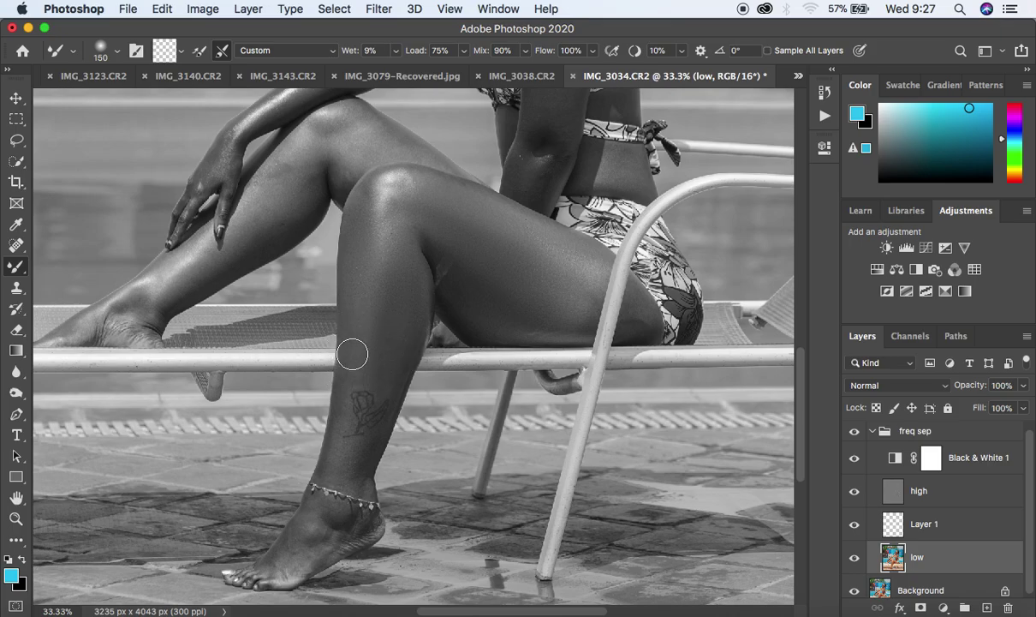
mouse_move(340, 473)
left_mouse_down()
mouse_move(358, 472)
mouse_move(336, 476)
mouse_move(331, 453)
left_mouse_up()
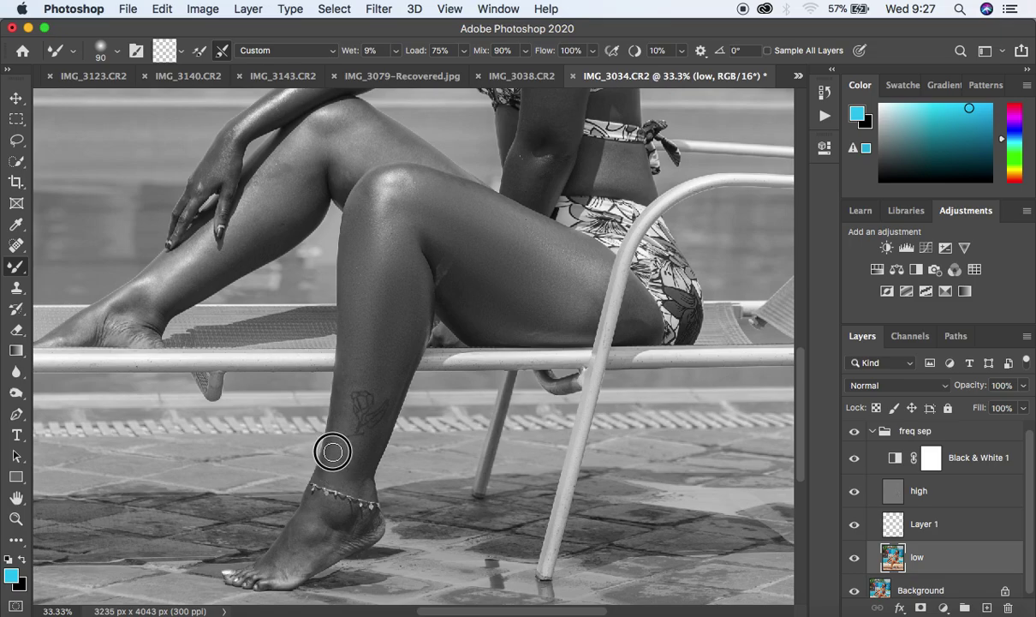
mouse_move(335, 387)
left_mouse_down()
mouse_move(364, 374)
mouse_move(356, 363)
mouse_move(344, 378)
mouse_move(341, 409)
mouse_move(367, 366)
mouse_move(373, 379)
mouse_move(392, 346)
mouse_move(399, 370)
left_mouse_up()
mouse_move(355, 428)
left_mouse_down()
mouse_move(359, 471)
mouse_move(347, 490)
mouse_move(345, 482)
left_mouse_up()
mouse_move(312, 525)
left_mouse_down()
mouse_move(287, 552)
mouse_move(322, 542)
mouse_move(334, 526)
mouse_move(279, 562)
mouse_move(358, 528)
mouse_move(328, 514)
mouse_move(274, 557)
left_mouse_up()
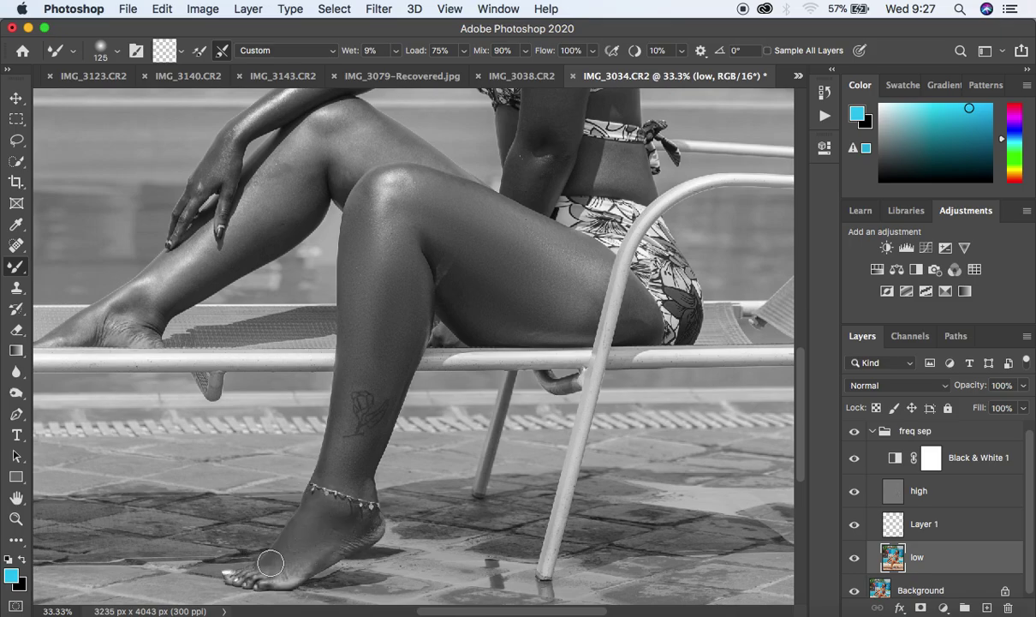
mouse_move(281, 183)
left_mouse_down()
mouse_move(274, 220)
mouse_move(293, 160)
mouse_move(285, 177)
mouse_move(293, 160)
mouse_move(281, 164)
mouse_move(292, 193)
mouse_move(309, 181)
mouse_move(270, 225)
mouse_move(209, 269)
mouse_move(200, 257)
mouse_move(107, 317)
mouse_move(168, 299)
left_mouse_up()
mouse_move(176, 261)
left_mouse_down()
mouse_move(181, 282)
mouse_move(133, 319)
left_mouse_up()
mouse_move(260, 233)
left_mouse_down()
mouse_move(313, 185)
mouse_move(294, 162)
mouse_move(299, 151)
mouse_move(381, 140)
mouse_move(342, 151)
left_mouse_up()
- Smooth the thigh and inner thigh closer up, with the brush reduced to 100
key("super+plus")
key("super+plus")
mouse_move(551, 245)
left_mouse_down()
mouse_move(509, 248)
mouse_move(515, 258)
mouse_move(526, 243)
mouse_move(612, 291)
left_mouse_up()
mouse_move(751, 275)
left_mouse_down()
mouse_move(736, 272)
mouse_move(771, 343)
left_mouse_up()
left_click_drag(800, 415, 803, 360)
mouse_move(319, 243)
left_mouse_down()
mouse_move(266, 204)
mouse_move(280, 216)
mouse_move(297, 185)
mouse_move(394, 235)
left_mouse_up()
key("bracketleft")
key("bracketleft")
key("bracketleft")
mouse_move(268, 238)
left_mouse_down()
mouse_move(273, 293)
mouse_move(248, 313)
left_mouse_up()
mouse_move(263, 266)
left_mouse_down()
mouse_move(268, 211)
mouse_move(228, 220)
mouse_move(177, 317)
mouse_move(159, 294)
mouse_move(139, 299)
mouse_move(146, 416)
mouse_move(58, 486)
left_mouse_up()
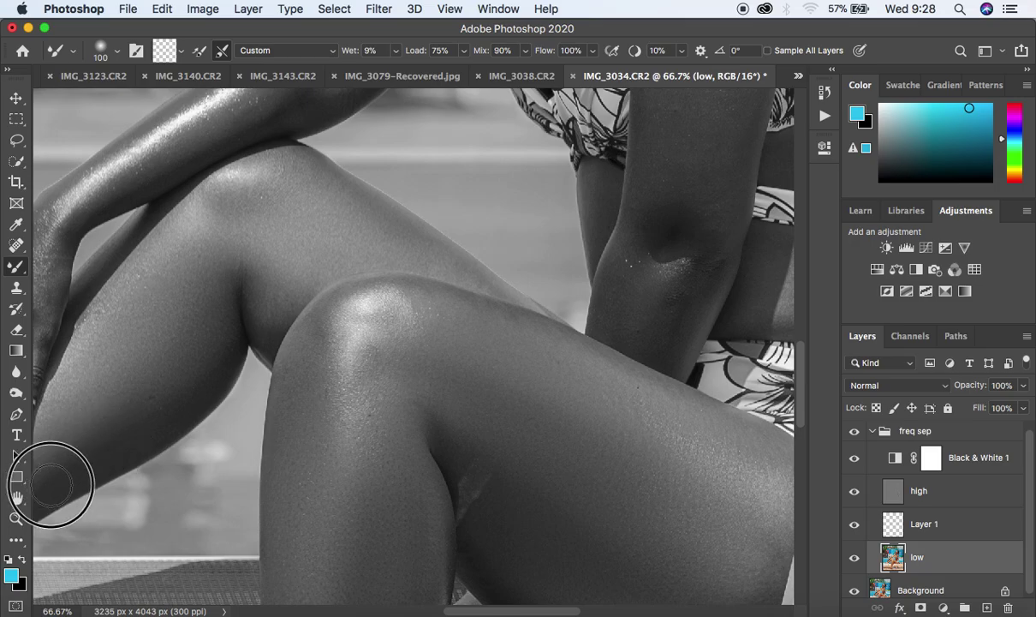
key("super+minus")
key("super+minus")
key("super+minus")
key("super+minus")
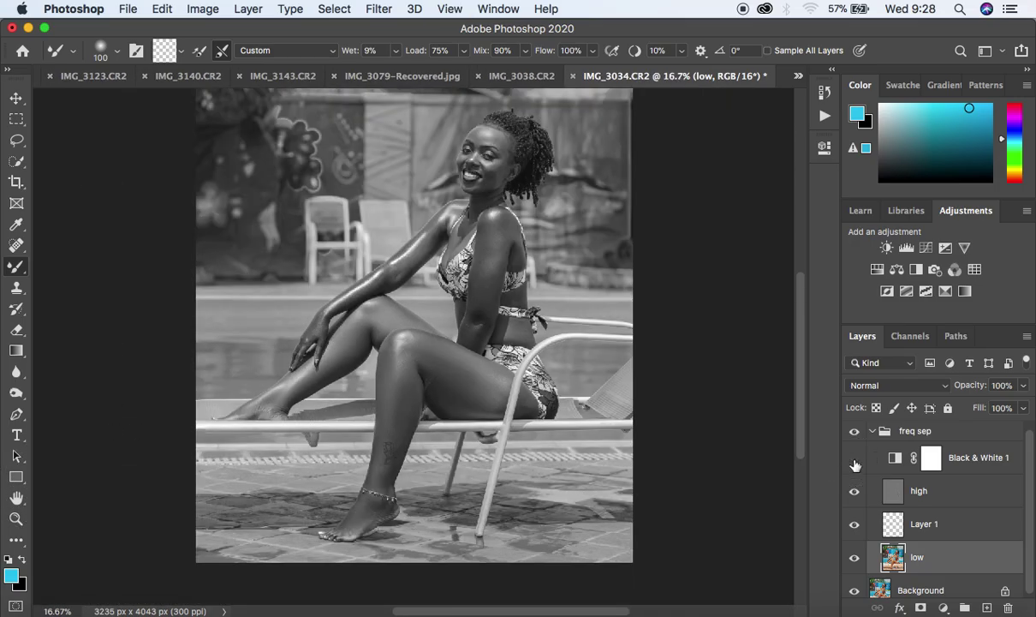
left_click(853, 460)
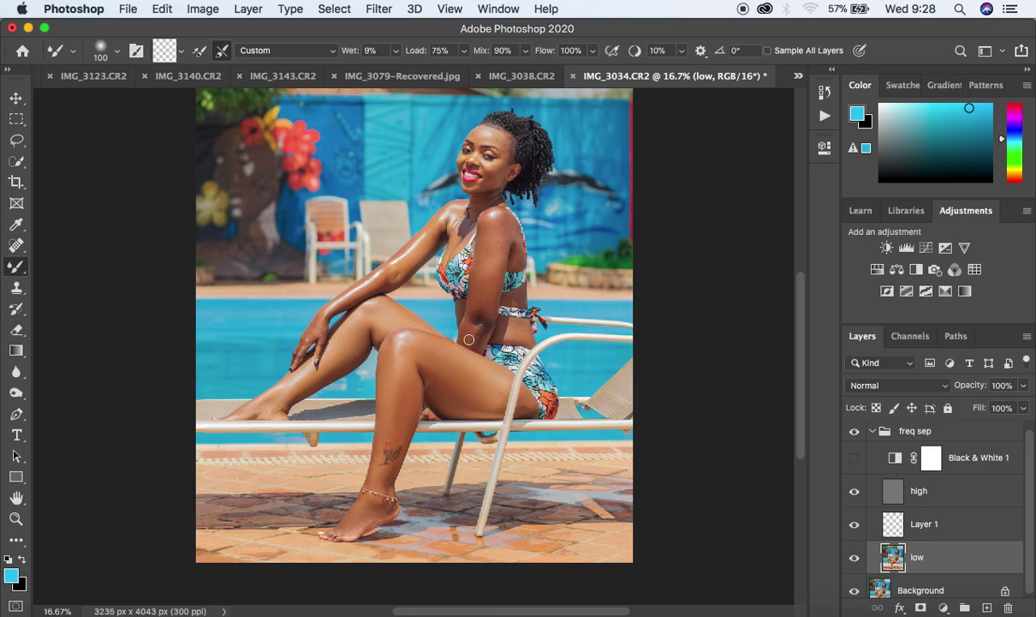
key("super+equal")
key("super+equal")
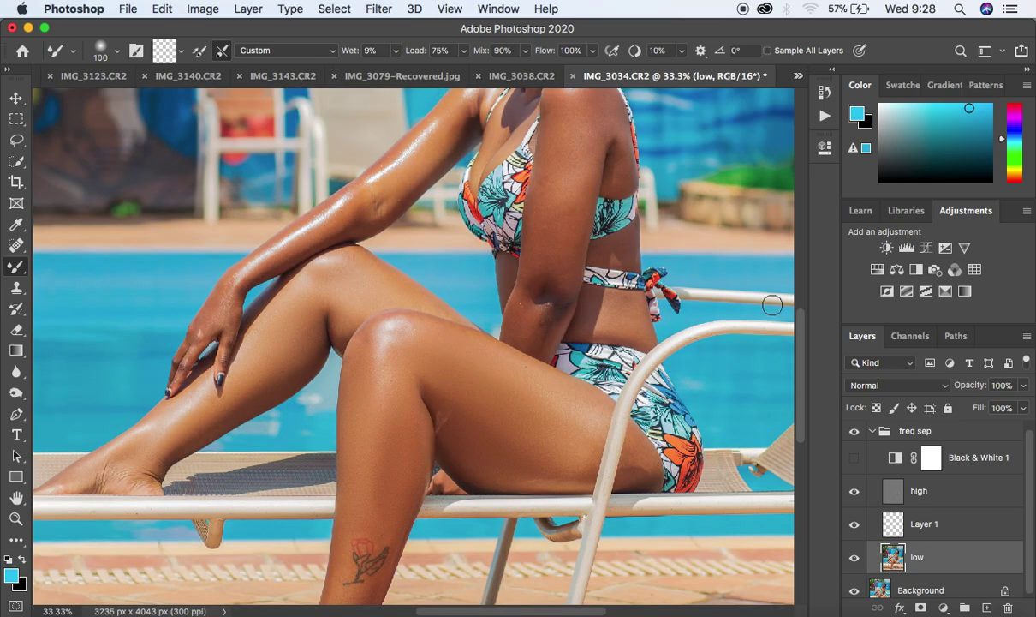
left_click_drag(802, 334, 799, 313)
left_click(854, 457)
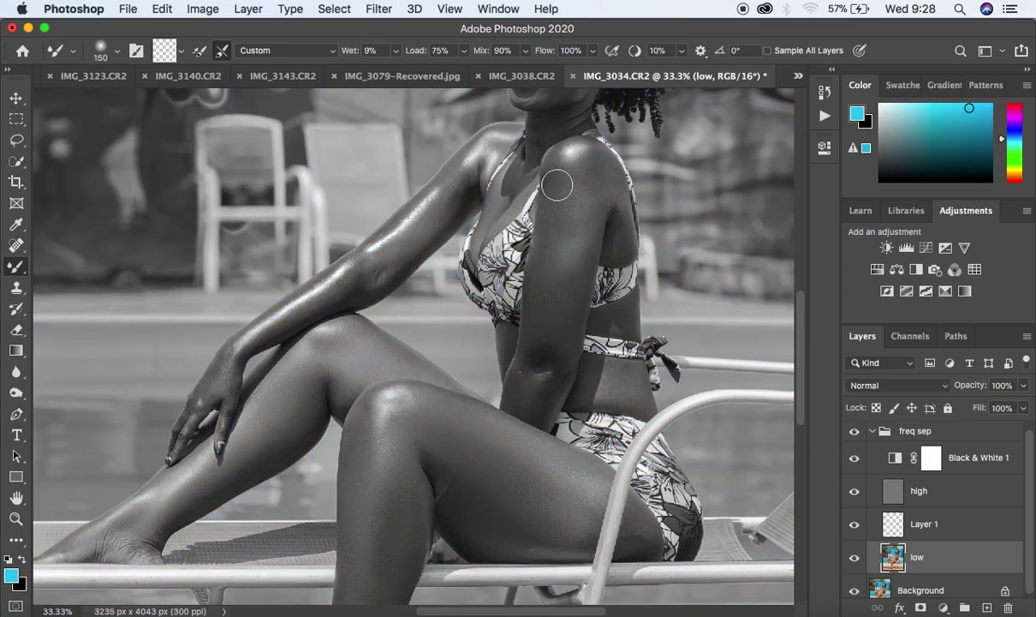
- Blend skin tones on the upper arm, waist, arm edge and forearm with Mixer Brush strokes
mouse_move(559, 203)
left_mouse_down()
mouse_move(542, 328)
mouse_move(551, 167)
mouse_move(576, 212)
mouse_move(563, 279)
mouse_move(574, 300)
mouse_move(578, 277)
left_mouse_up()
mouse_move(562, 326)
left_mouse_down()
mouse_move(557, 389)
mouse_move(543, 399)
mouse_move(562, 363)
mouse_move(547, 395)
mouse_move(521, 387)
mouse_move(527, 412)
mouse_move(526, 383)
mouse_move(559, 372)
mouse_move(555, 396)
mouse_move(566, 355)
mouse_move(581, 171)
mouse_move(567, 177)
mouse_move(559, 157)
mouse_move(552, 181)
mouse_move(567, 156)
mouse_move(591, 185)
mouse_move(607, 176)
mouse_move(622, 240)
left_mouse_up()
mouse_move(613, 339)
left_mouse_down()
mouse_move(613, 400)
mouse_move(593, 364)
mouse_move(599, 353)
mouse_move(587, 395)
mouse_move(583, 385)
left_mouse_up()
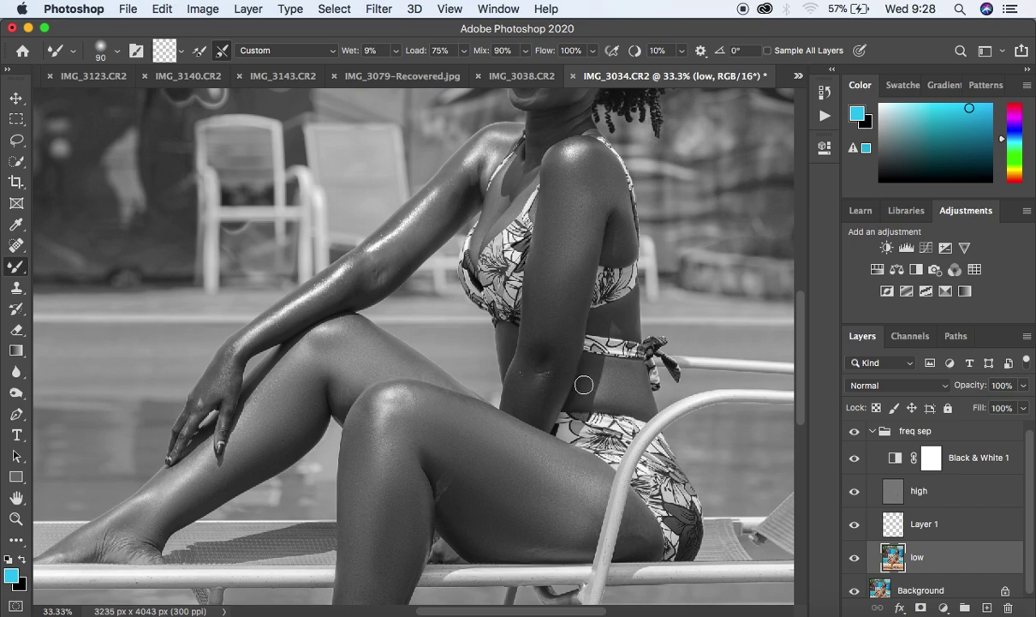
mouse_move(614, 238)
left_mouse_down()
mouse_move(615, 255)
mouse_move(618, 234)
mouse_move(573, 206)
left_mouse_up()
mouse_move(451, 205)
left_mouse_down()
mouse_move(370, 271)
mouse_move(430, 225)
mouse_move(383, 256)
mouse_move(454, 189)
left_mouse_up()
mouse_move(365, 273)
left_mouse_down()
mouse_move(278, 315)
mouse_move(365, 264)
mouse_move(367, 273)
left_mouse_up()
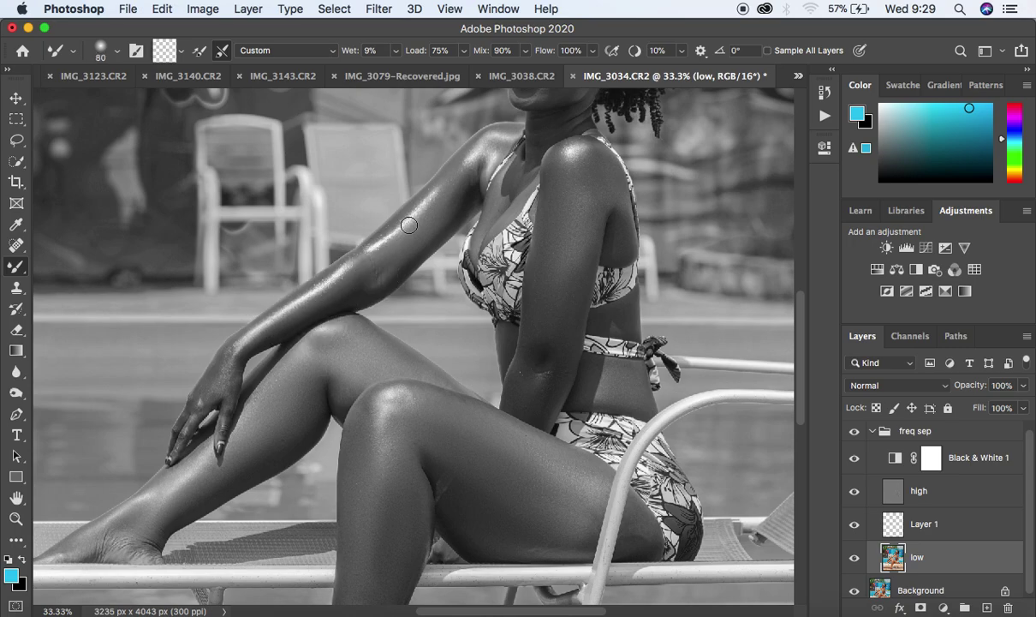
mouse_move(323, 254)
left_mouse_down()
mouse_move(295, 311)
mouse_move(307, 297)
mouse_move(213, 341)
mouse_move(207, 393)
mouse_move(208, 380)
mouse_move(232, 365)
mouse_move(227, 389)
mouse_move(187, 418)
mouse_move(178, 439)
left_mouse_up()
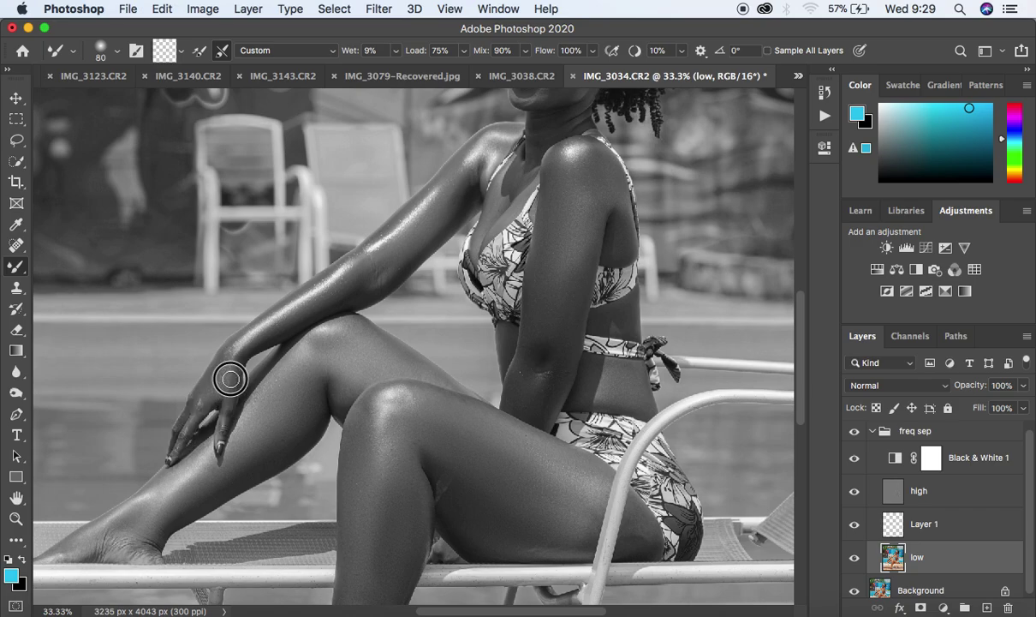
- Hide Black & White 1 and smooth the shoulder and arm skin in colour
left_click(851, 458)
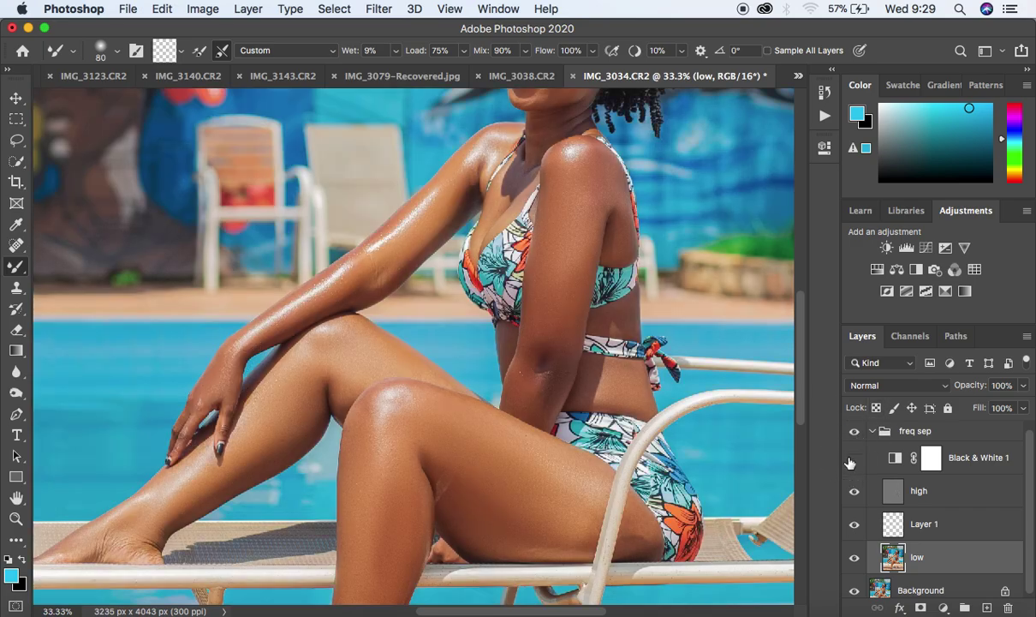
mouse_move(469, 194)
left_mouse_down()
mouse_move(458, 204)
mouse_move(474, 169)
left_mouse_up()
mouse_move(567, 178)
left_mouse_down()
mouse_move(622, 229)
mouse_move(620, 219)
mouse_move(621, 236)
mouse_move(606, 194)
mouse_move(595, 223)
left_mouse_up()
mouse_move(565, 365)
left_mouse_down()
mouse_move(506, 376)
mouse_move(516, 393)
mouse_move(562, 336)
mouse_move(575, 278)
mouse_move(567, 303)
mouse_move(539, 307)
mouse_move(552, 295)
left_mouse_up()
- Compare with the freq sep group toggled, smooth the knee, and re-enable the greyscale check
key("super+minus")
key("super+minus")
key("super+minus")
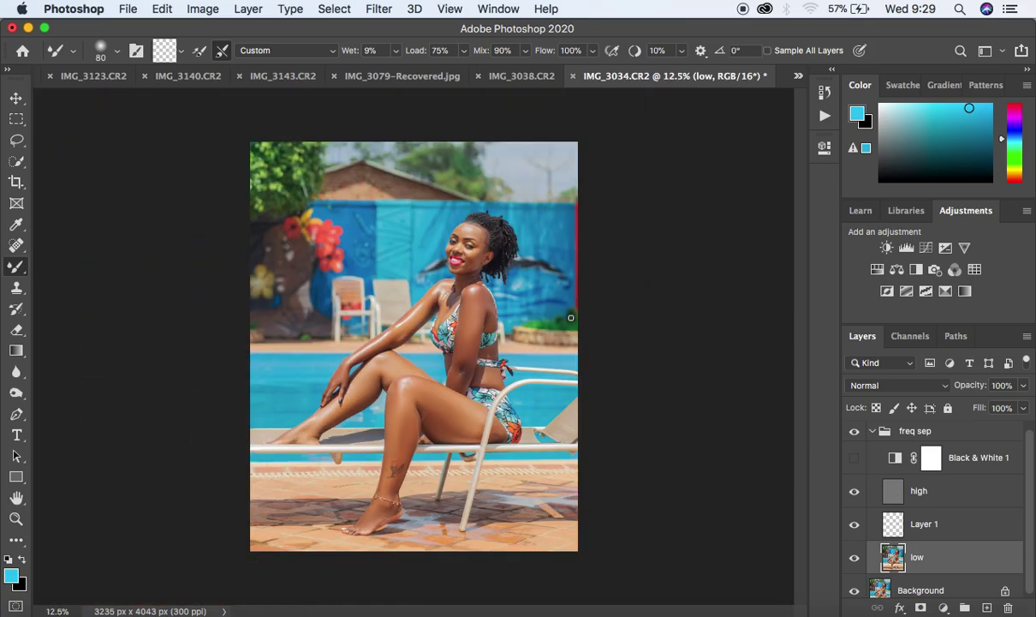
left_click(856, 433)
mouse_move(399, 442)
left_mouse_down()
mouse_move(409, 420)
mouse_move(400, 449)
mouse_move(400, 435)
left_mouse_up()
key("super+equal")
key("super+equal")
key("super+equal")
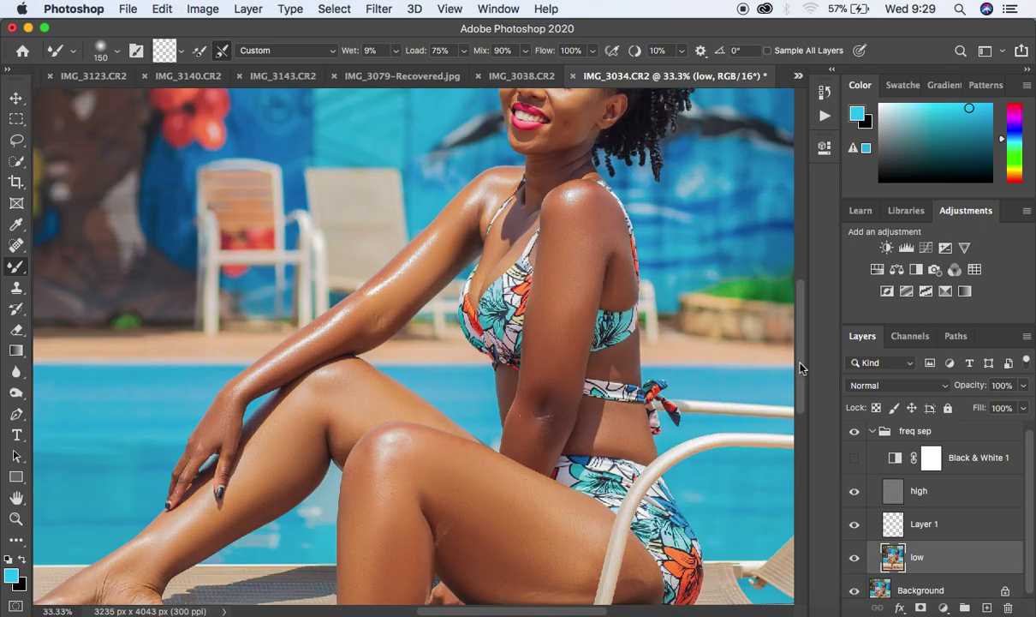
left_click_drag(801, 367, 805, 314)
left_click(856, 458)
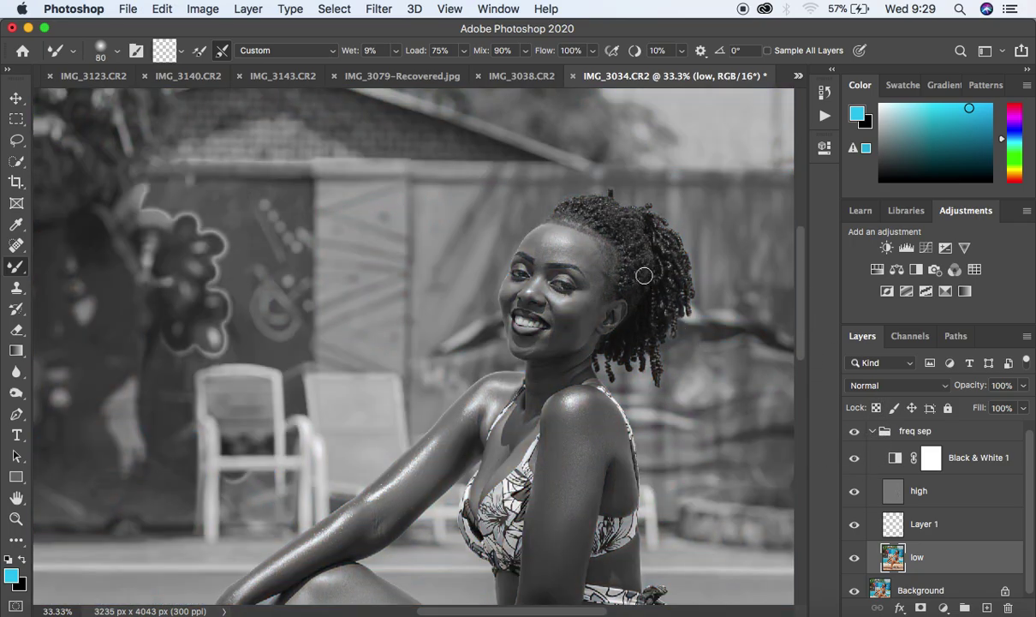
- Blend the forehead, cheeks, nose area and jaw skin at 50% zoom, then view in colour
key("super+equal")
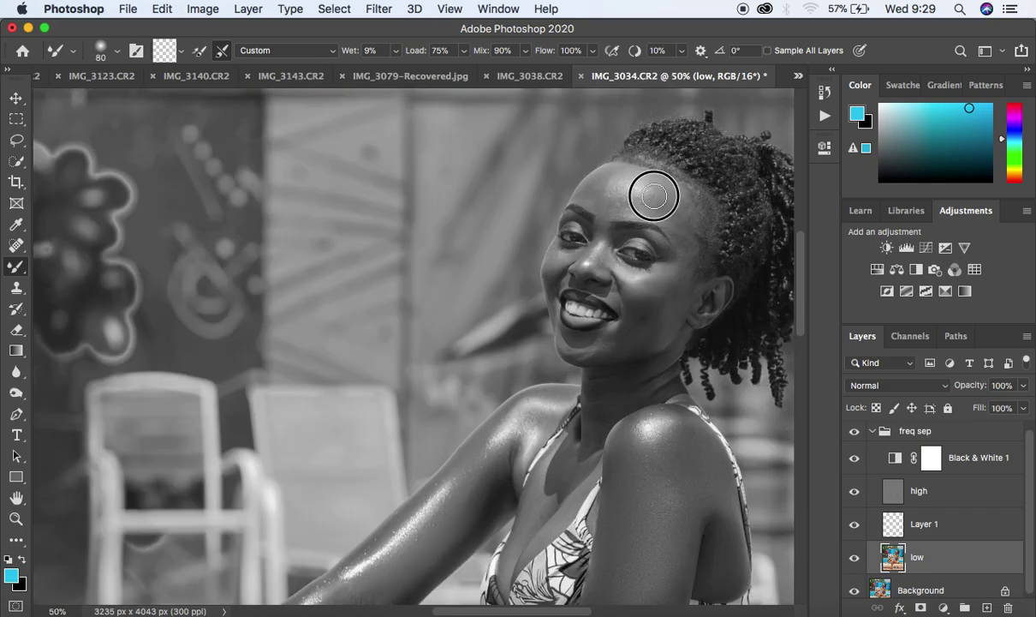
left_click_drag(658, 198, 681, 220)
mouse_move(654, 303)
left_mouse_down()
mouse_move(668, 294)
mouse_move(654, 340)
mouse_move(629, 315)
mouse_move(659, 309)
mouse_move(678, 278)
mouse_move(663, 224)
mouse_move(640, 192)
mouse_move(645, 201)
mouse_move(641, 192)
mouse_move(621, 196)
mouse_move(610, 174)
mouse_move(594, 185)
mouse_move(616, 202)
mouse_move(598, 179)
mouse_move(663, 208)
mouse_move(677, 233)
mouse_move(673, 269)
mouse_move(652, 290)
mouse_move(679, 294)
mouse_move(651, 324)
mouse_move(604, 334)
mouse_move(604, 410)
mouse_move(594, 409)
mouse_move(590, 435)
mouse_move(610, 384)
mouse_move(655, 377)
mouse_move(607, 389)
mouse_move(597, 407)
mouse_move(613, 401)
mouse_move(597, 377)
mouse_move(662, 370)
left_mouse_up()
mouse_move(604, 346)
left_mouse_down()
mouse_move(569, 350)
mouse_move(557, 261)
mouse_move(598, 262)
left_mouse_up()
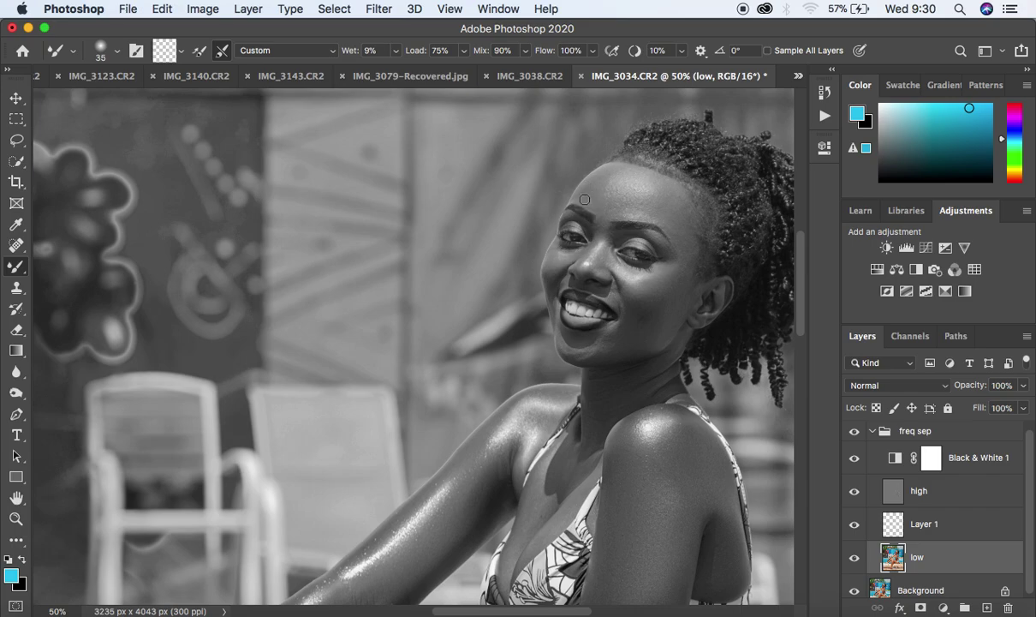
left_click_drag(651, 279, 685, 259)
left_click_drag(639, 344, 610, 342)
mouse_move(628, 303)
left_mouse_down()
mouse_move(615, 277)
mouse_move(638, 288)
mouse_move(687, 260)
mouse_move(678, 225)
left_mouse_up()
left_click(854, 459)
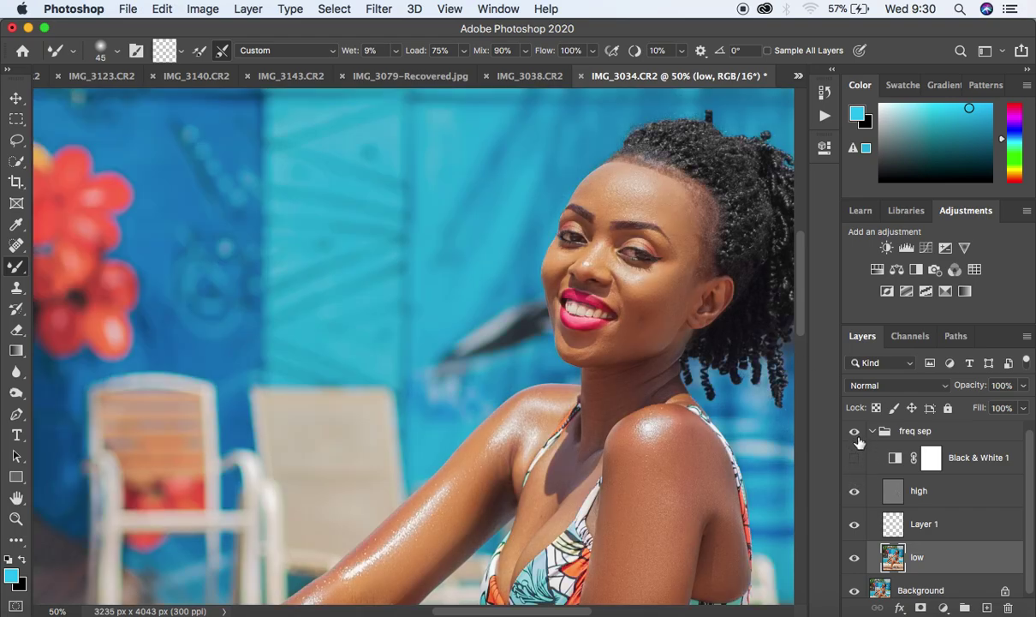
- Toggle the freq sep group off and on to compare the smoothing
left_click(855, 435)
key("super+minus")
key("super+minus")
key("super+minus")
key("super+minus")
key("super+minus")
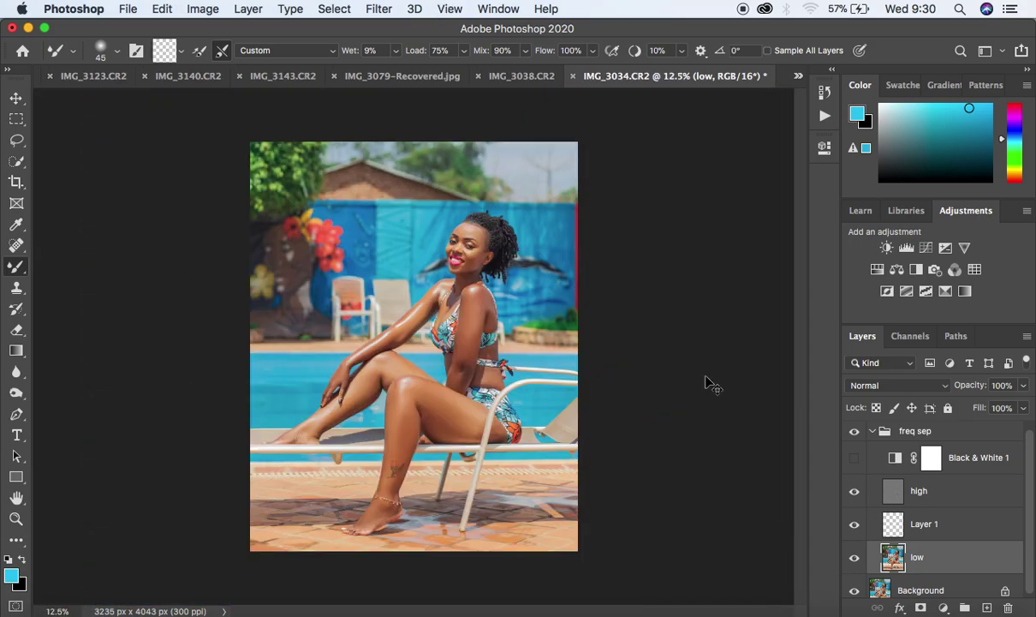
key("super+plus")
key("super+plus")
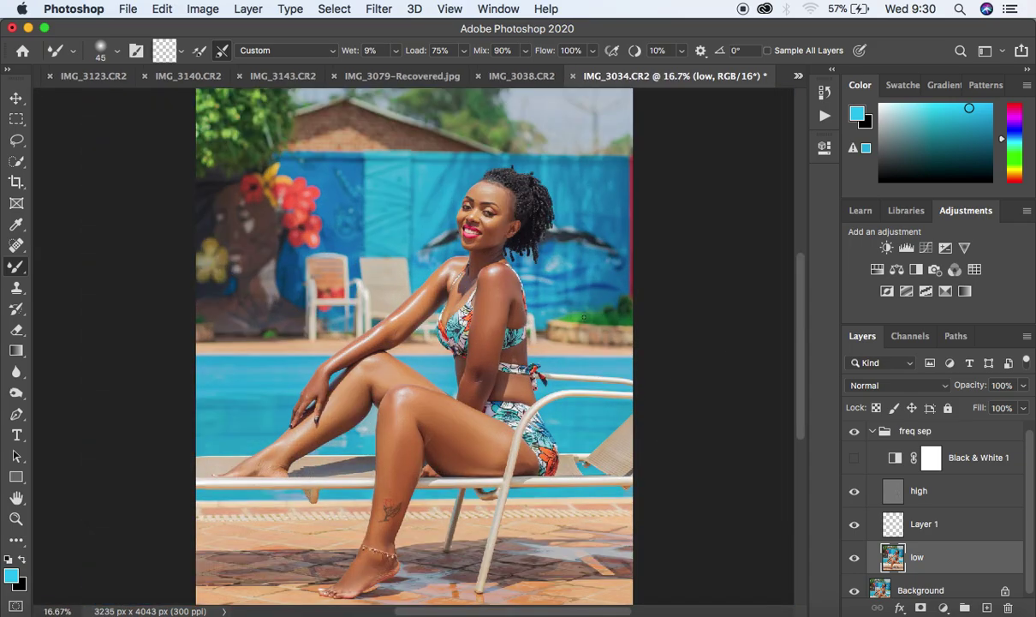
left_click(855, 434)
left_click(855, 435)
- Delete the Black & White 1 layer and collapse the freq sep group
left_click(973, 459)
key("Delete")
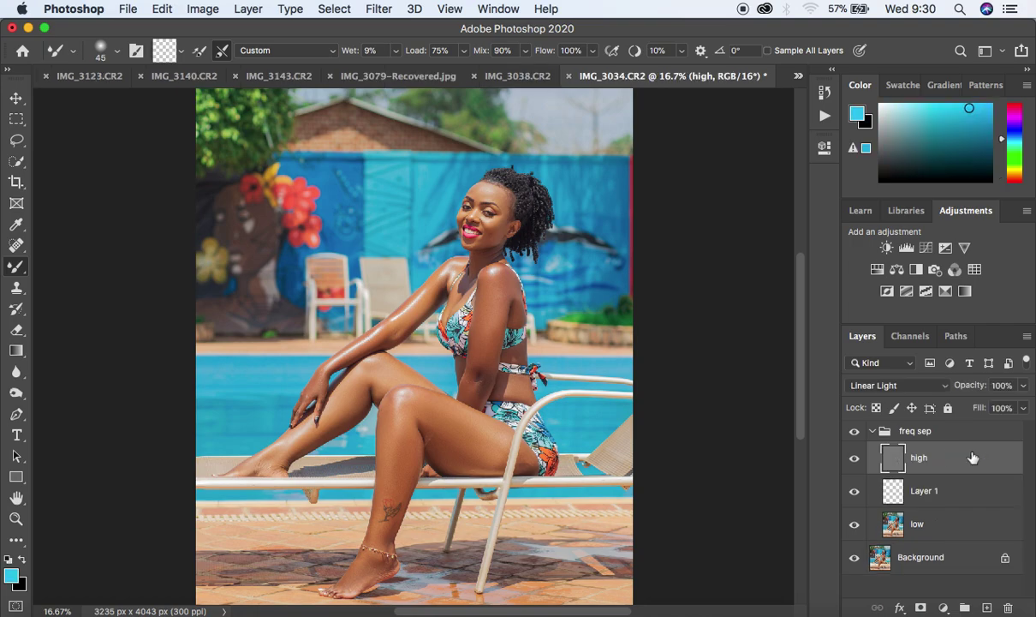
left_click(876, 431)
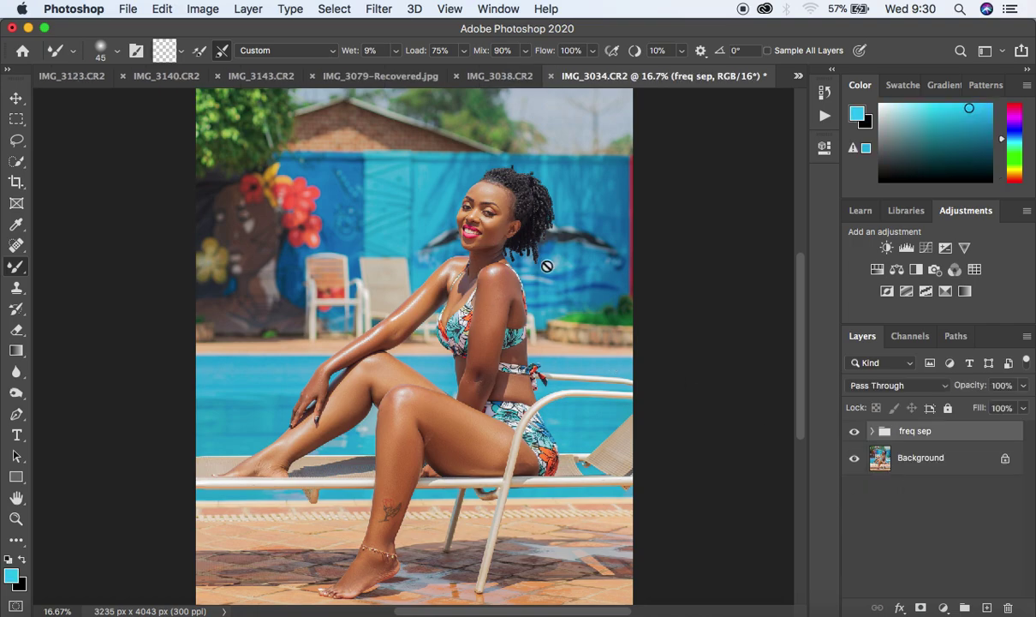
left_click(944, 607)
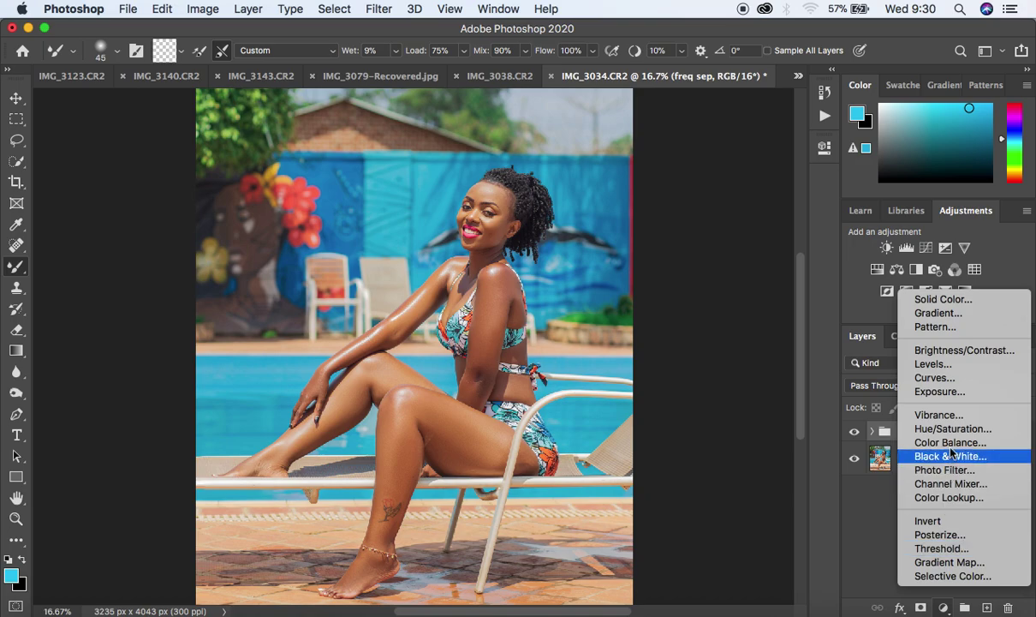
- Add a Curves layer masked by a sampled Color Range (fuzziness ~64), lifting midtones to 118/130
left_click(947, 379)
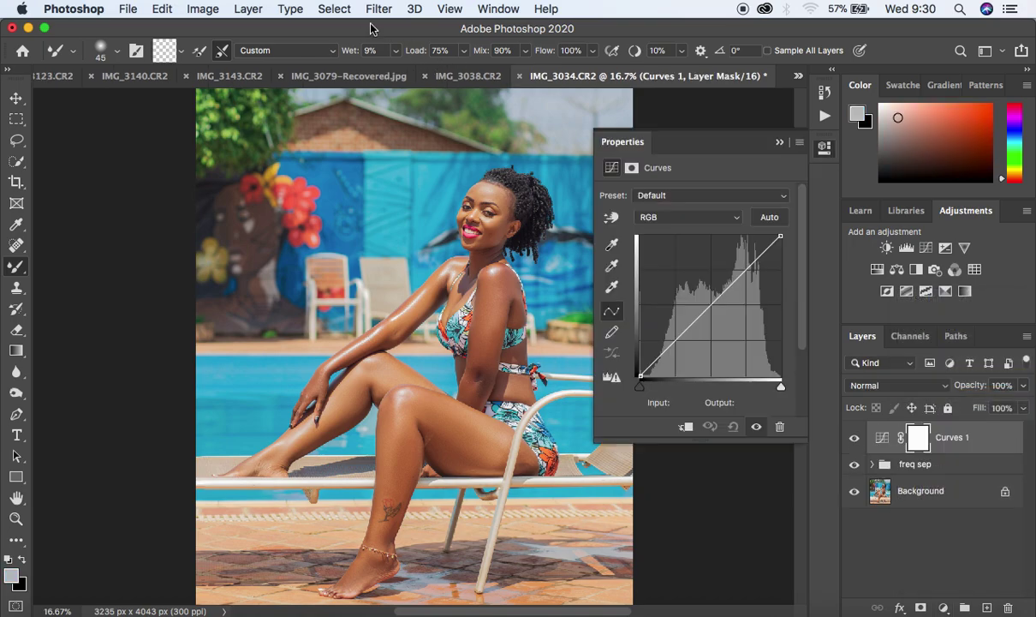
left_click(334, 9)
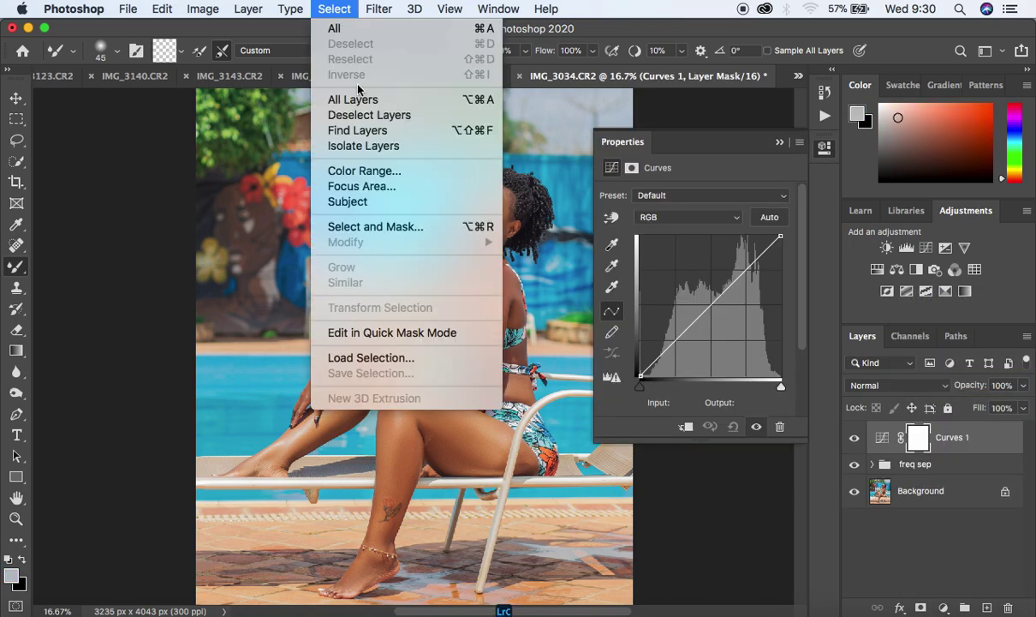
left_click(383, 171)
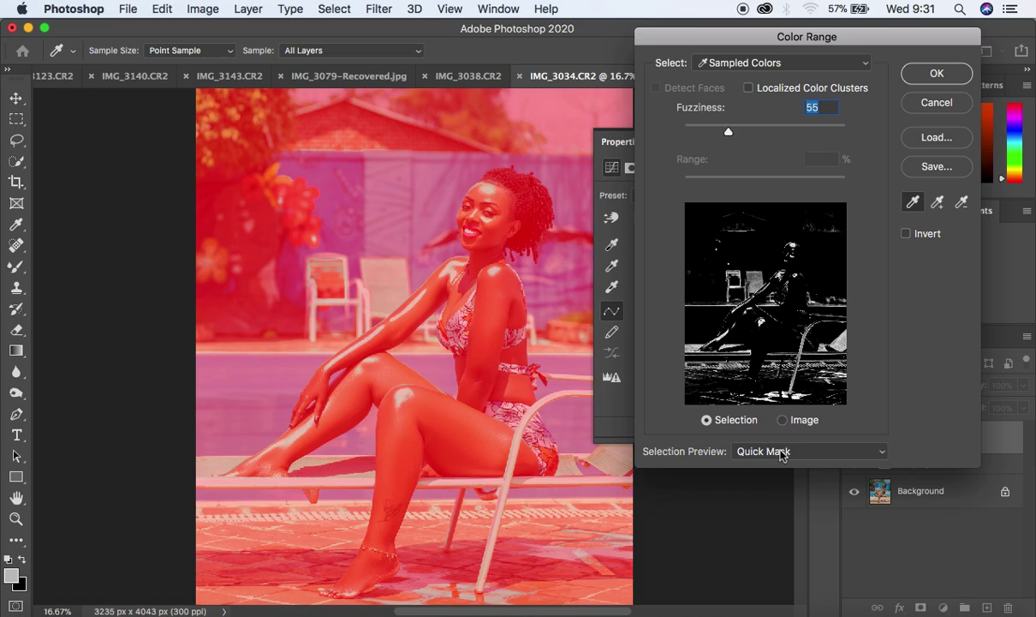
left_click(413, 304)
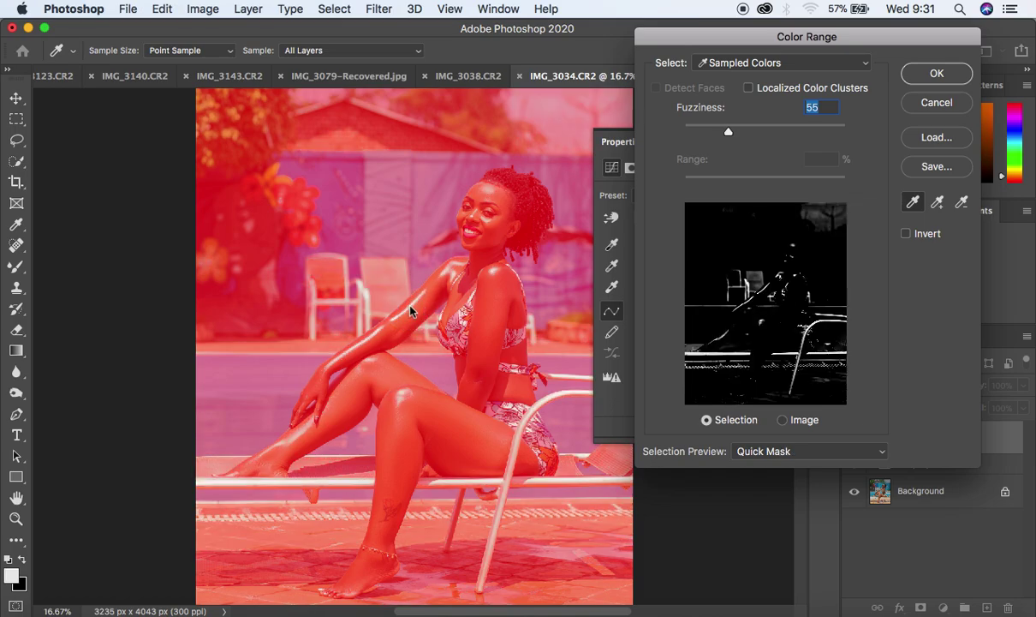
left_click_drag(728, 131, 736, 131)
left_click(930, 74)
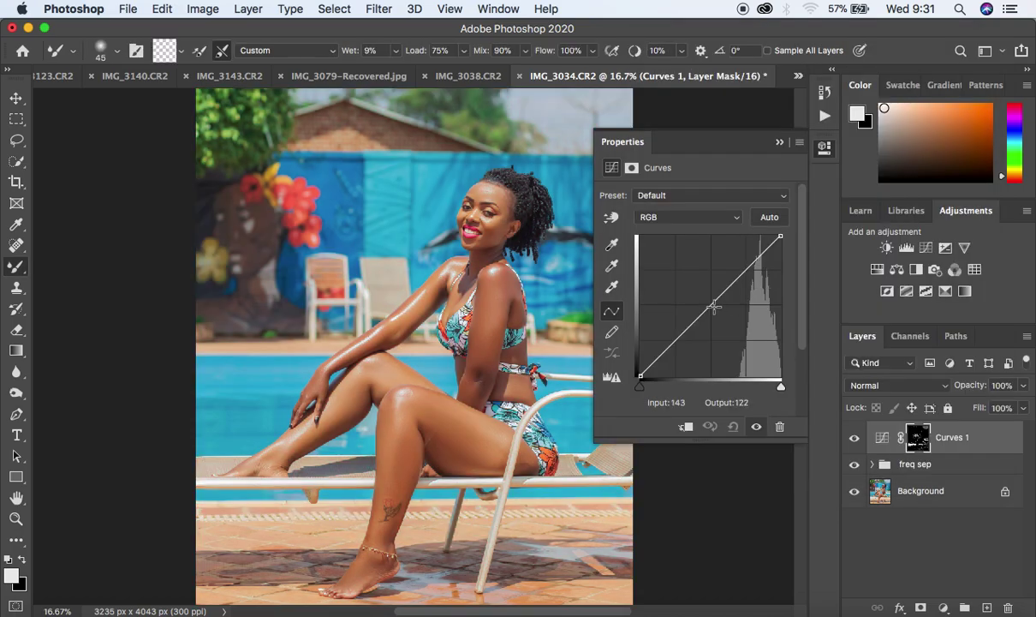
left_click_drag(712, 306, 705, 303)
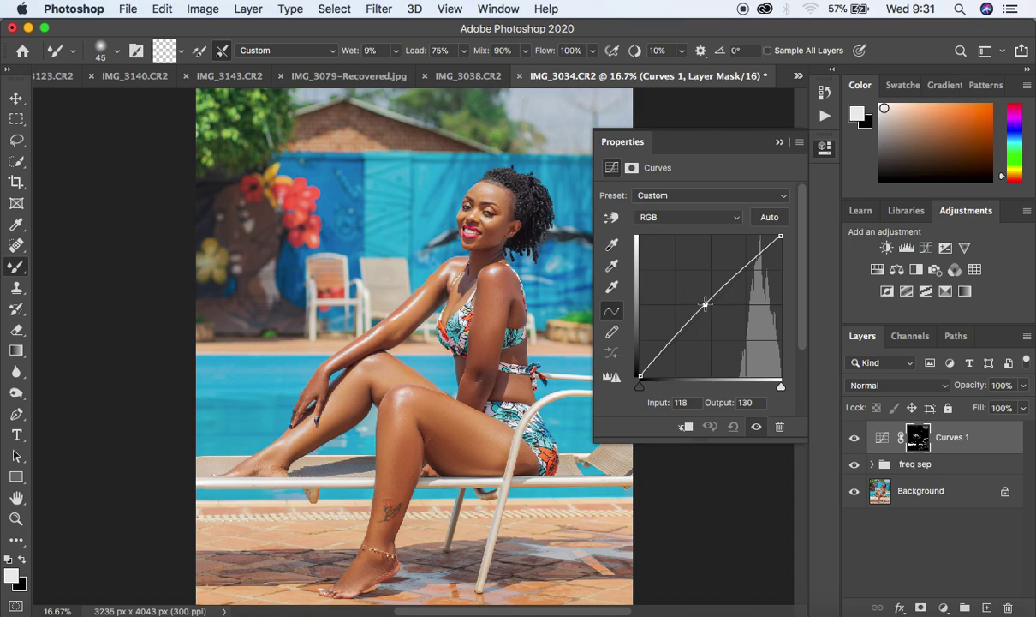
left_click(779, 143)
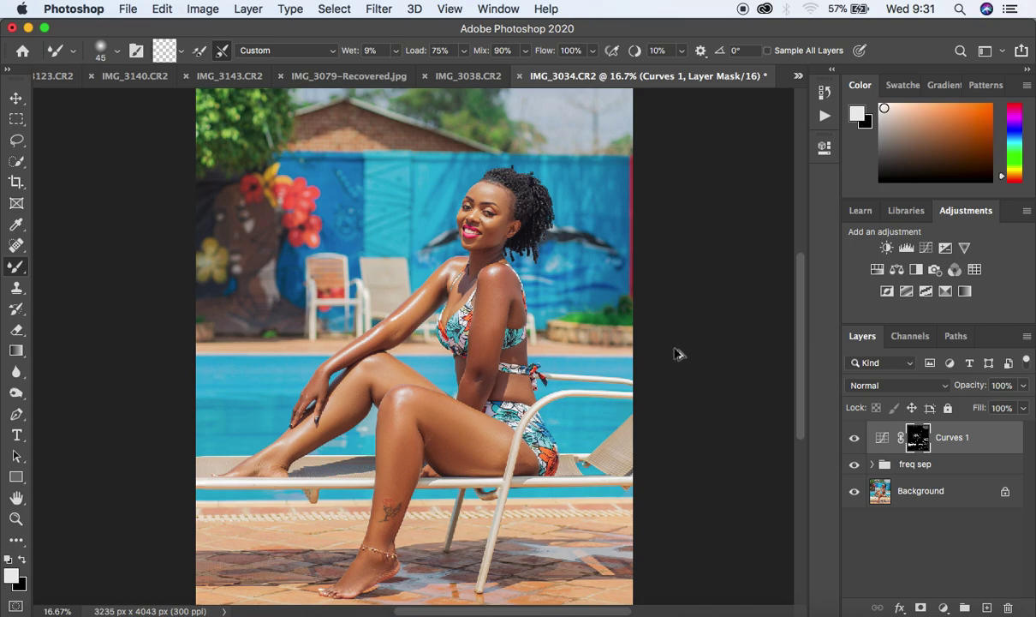
- Launch the Camera Raw Filter on Layer 2, zoom into the left eye, and select the Adjustment Brush
left_click(379, 9)
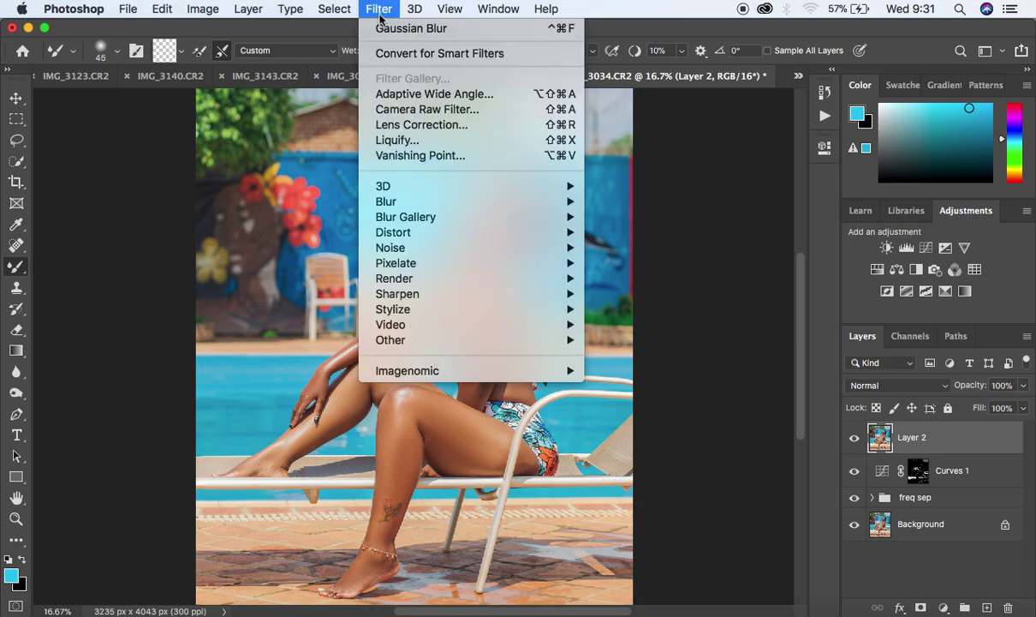
left_click(413, 107)
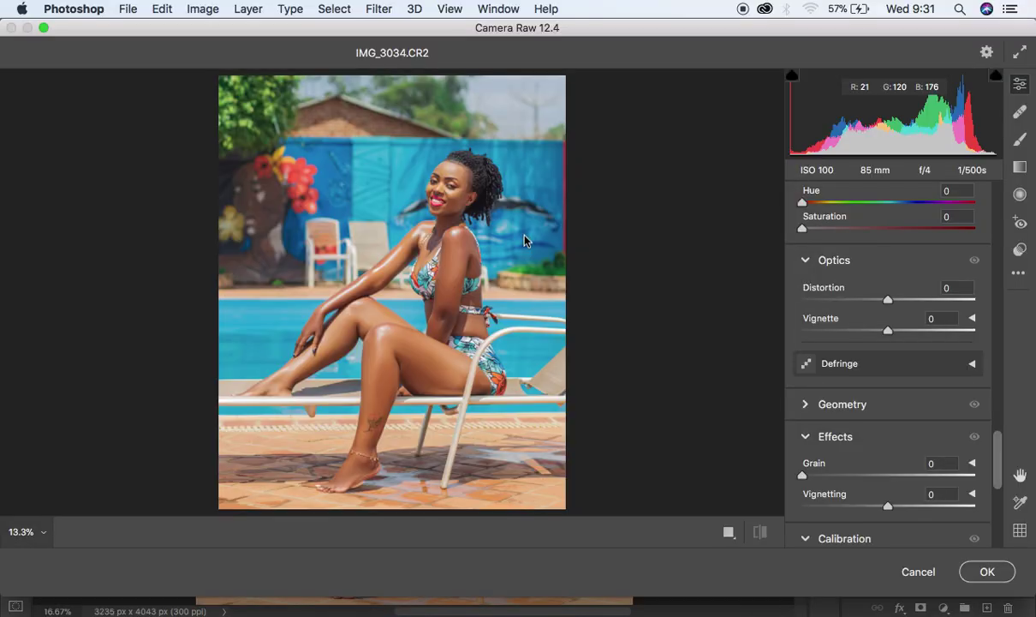
left_click(452, 182)
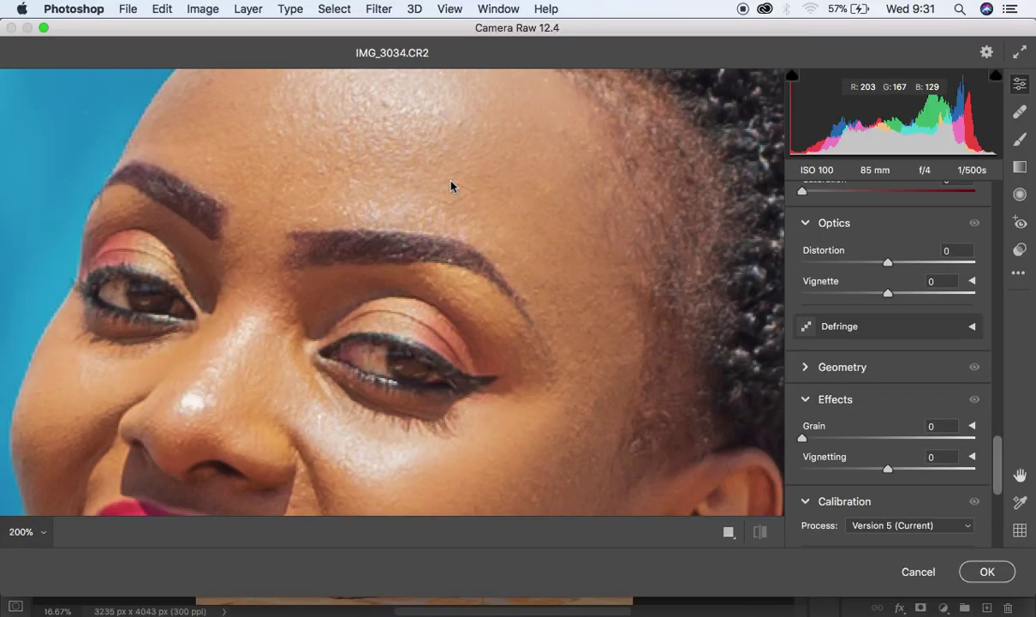
left_click(466, 299)
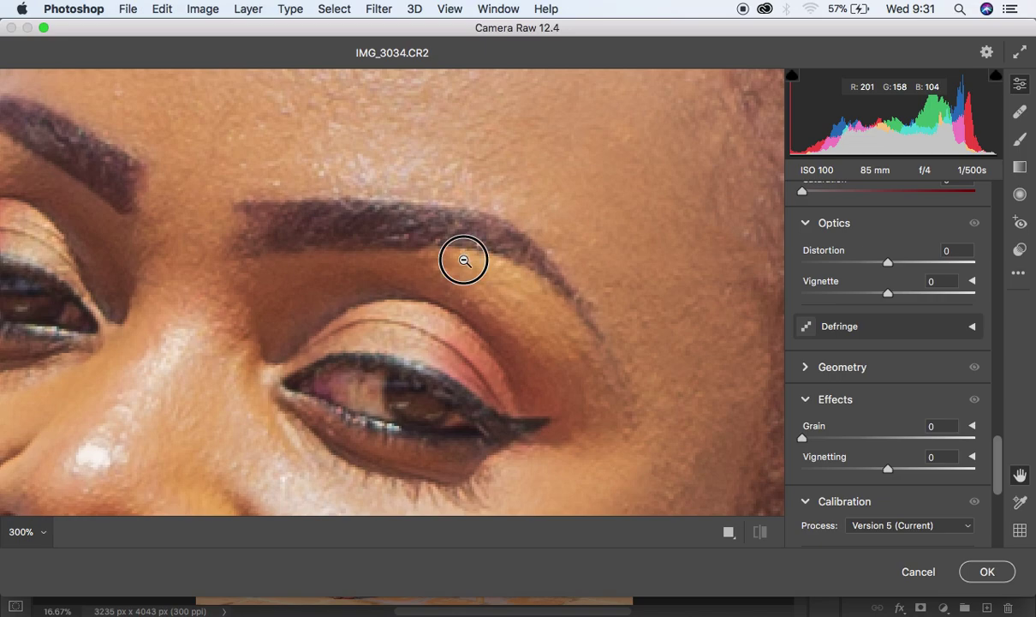
left_click_drag(464, 261, 655, 231)
left_click(1021, 142)
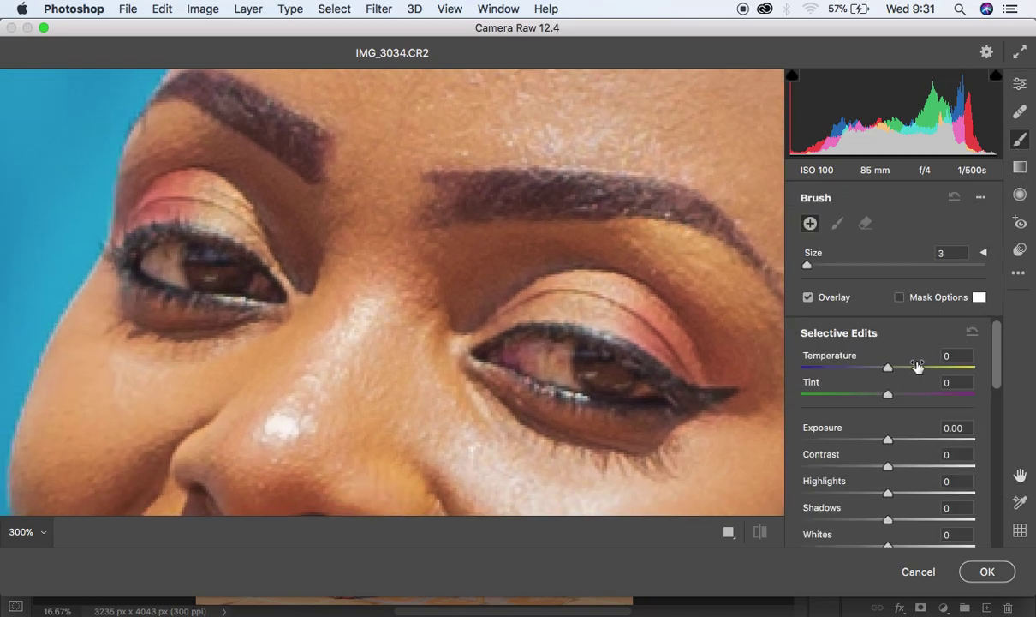
- Set the brush to Temperature -30 and Saturation -70, with Highlights and Whites raised slightly
left_click_drag(887, 368, 861, 370)
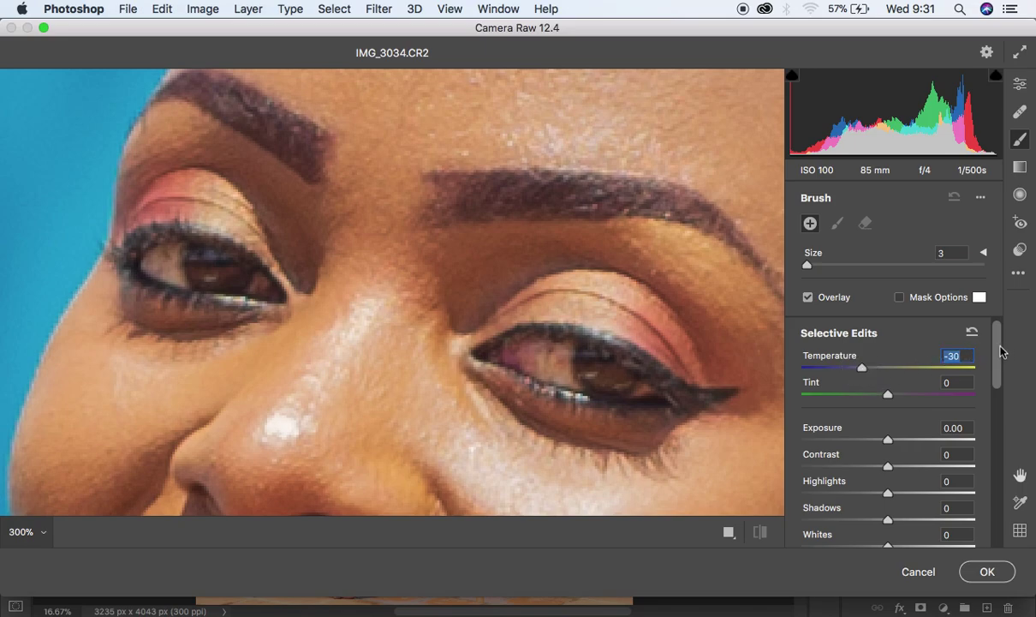
scroll(1000, 350, "down", 3)
left_click_drag(891, 325, 951, 329)
mouse_move(999, 370)
left_mouse_down()
mouse_move(1000, 352)
mouse_move(941, 352)
mouse_move(999, 382)
left_mouse_up()
left_click_drag(890, 366, 894, 367)
left_click_drag(890, 428, 894, 428)
left_click_drag(997, 392, 998, 443)
left_click_drag(887, 503, 828, 506)
- Paint the whitening brush over both eye whites and the front teeth, then zoom out to the whole photo
mouse_move(562, 351)
left_mouse_down()
mouse_move(548, 369)
mouse_move(555, 358)
mouse_move(571, 377)
mouse_move(574, 347)
mouse_move(546, 373)
mouse_move(644, 384)
mouse_move(613, 368)
left_mouse_up()
mouse_move(184, 250)
left_mouse_down()
mouse_move(174, 259)
mouse_move(174, 245)
mouse_move(185, 271)
mouse_move(148, 258)
mouse_move(258, 280)
mouse_move(185, 272)
mouse_move(174, 254)
left_mouse_up()
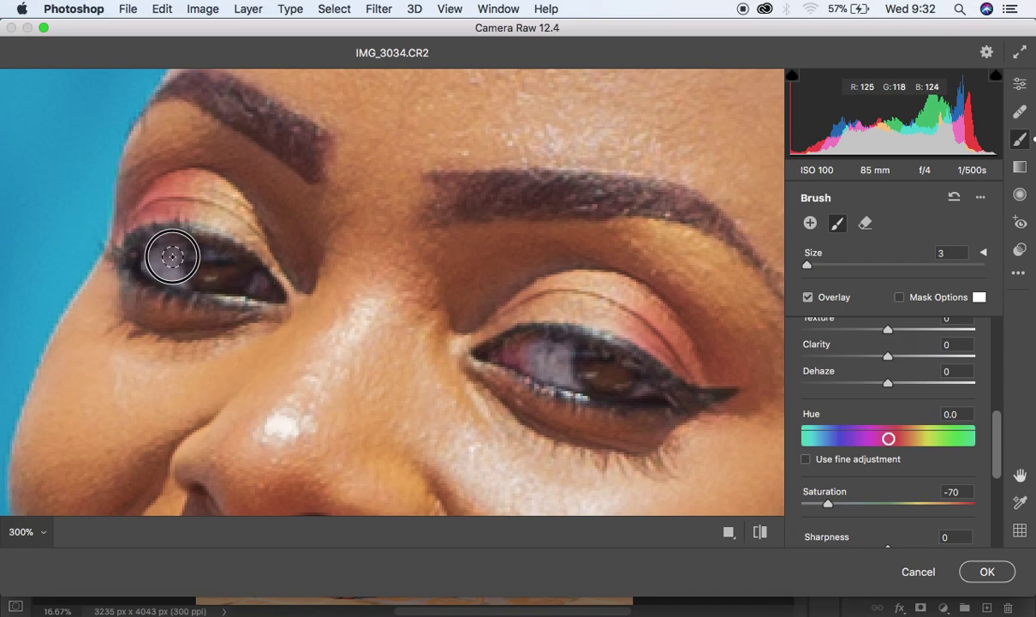
key("space")
left_click_drag(482, 430, 521, 88)
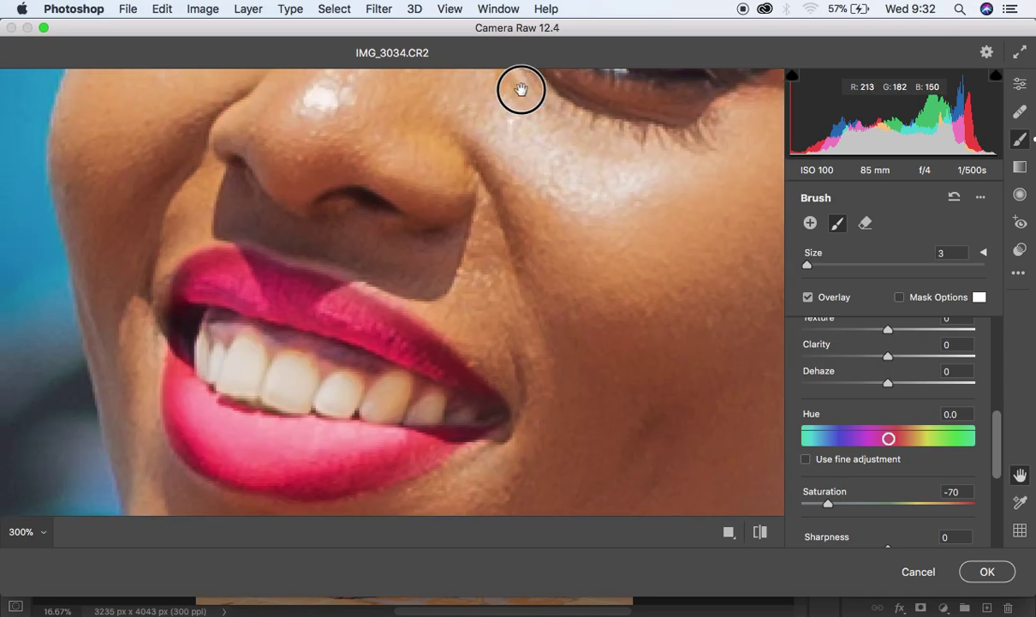
mouse_move(285, 357)
left_mouse_down()
mouse_move(307, 349)
mouse_move(287, 381)
left_mouse_up()
mouse_move(346, 365)
left_mouse_down()
mouse_move(336, 394)
mouse_move(350, 363)
mouse_move(388, 368)
mouse_move(375, 395)
mouse_move(399, 367)
mouse_move(376, 394)
mouse_move(390, 379)
mouse_move(368, 388)
mouse_move(389, 397)
mouse_move(398, 368)
mouse_move(433, 384)
mouse_move(418, 400)
mouse_move(460, 396)
left_mouse_up()
mouse_move(240, 344)
left_mouse_down()
mouse_move(291, 378)
mouse_move(243, 379)
mouse_move(237, 357)
mouse_move(248, 335)
mouse_move(229, 361)
mouse_move(201, 323)
mouse_move(206, 351)
mouse_move(272, 379)
mouse_move(395, 391)
left_mouse_up()
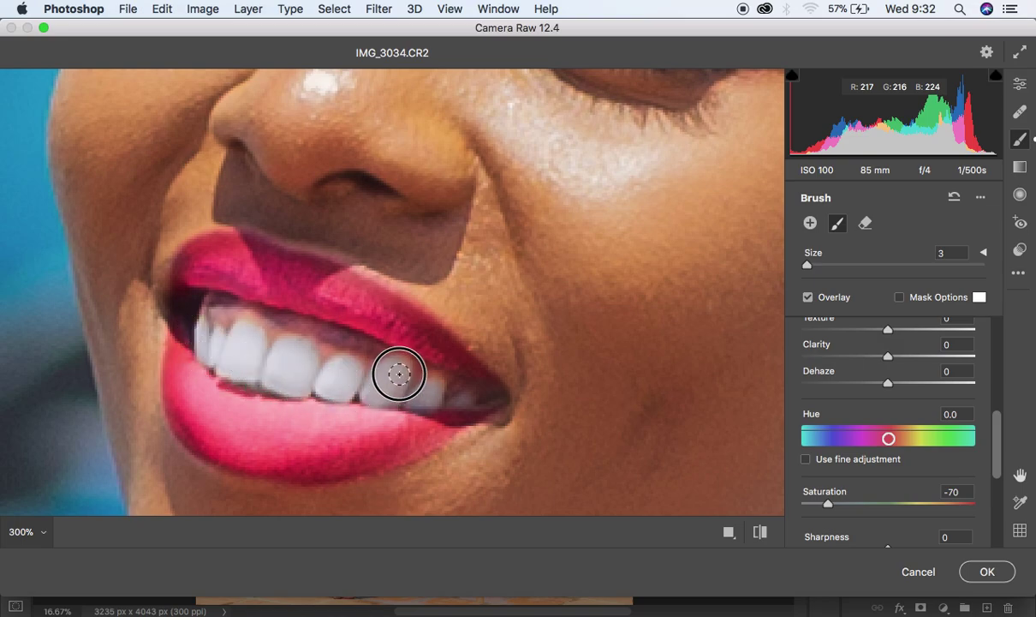
left_click(398, 377, "alt+super")
left_click(400, 384, "alt+super")
left_click(400, 385, "alt+super")
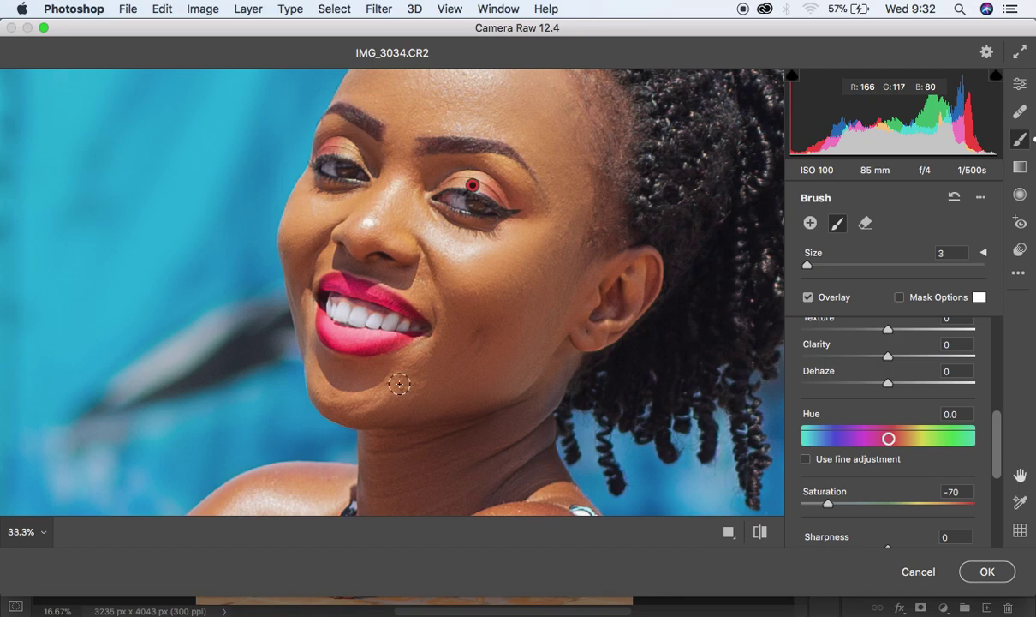
left_click(400, 385, "alt+super")
left_click(400, 385, "alt+super")
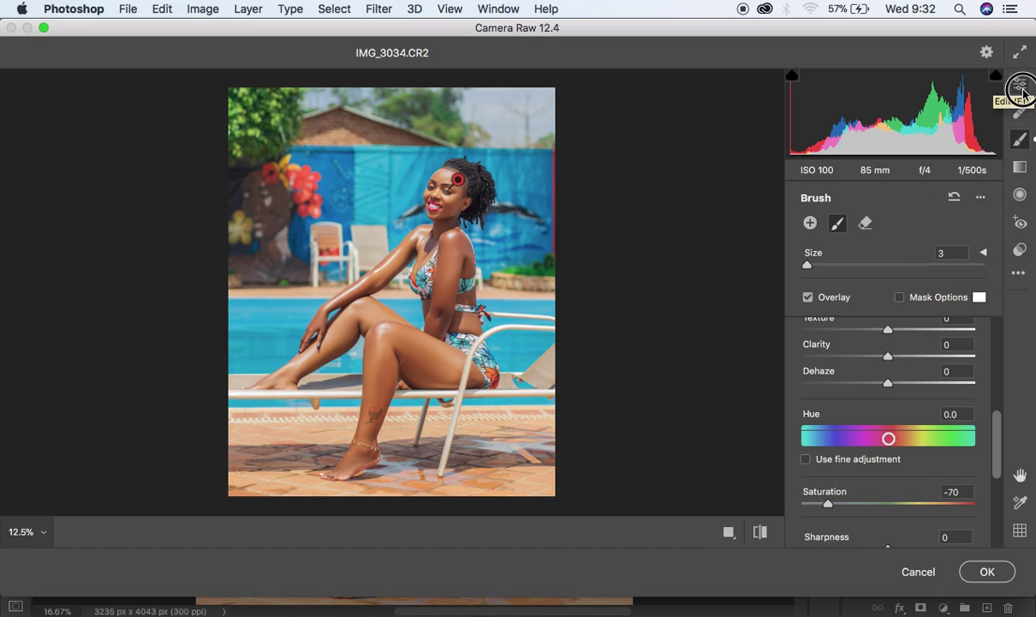
- Set Calibration Red Primary Hue +1 and Saturation +2, and slightly tweak the Blue Primary
left_click(1020, 84)
left_click_drag(999, 450, 1000, 530)
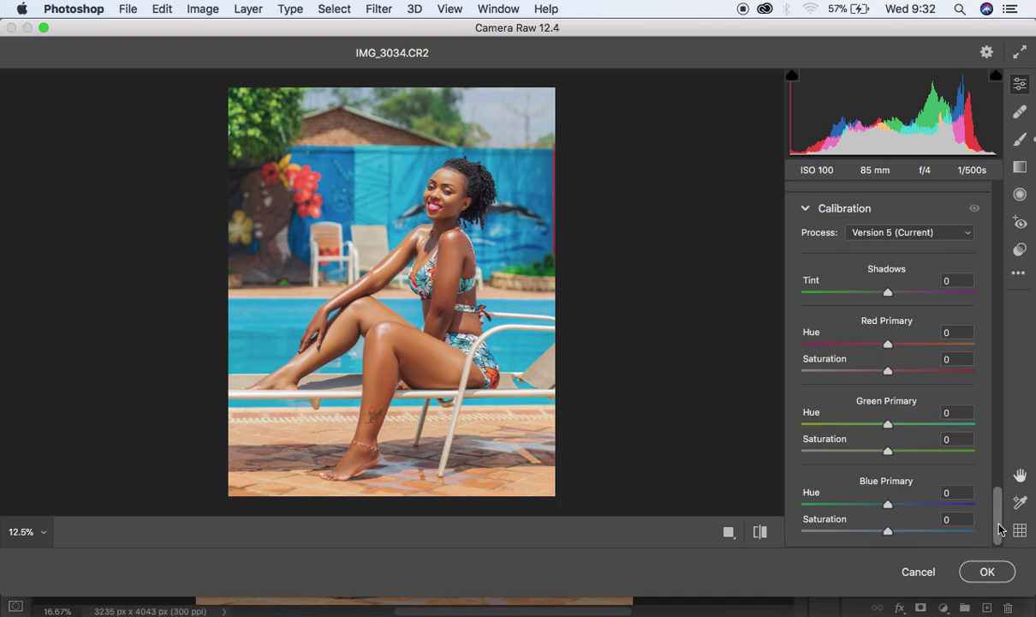
left_click(888, 345)
left_click(890, 346)
left_click_drag(889, 345, 891, 373)
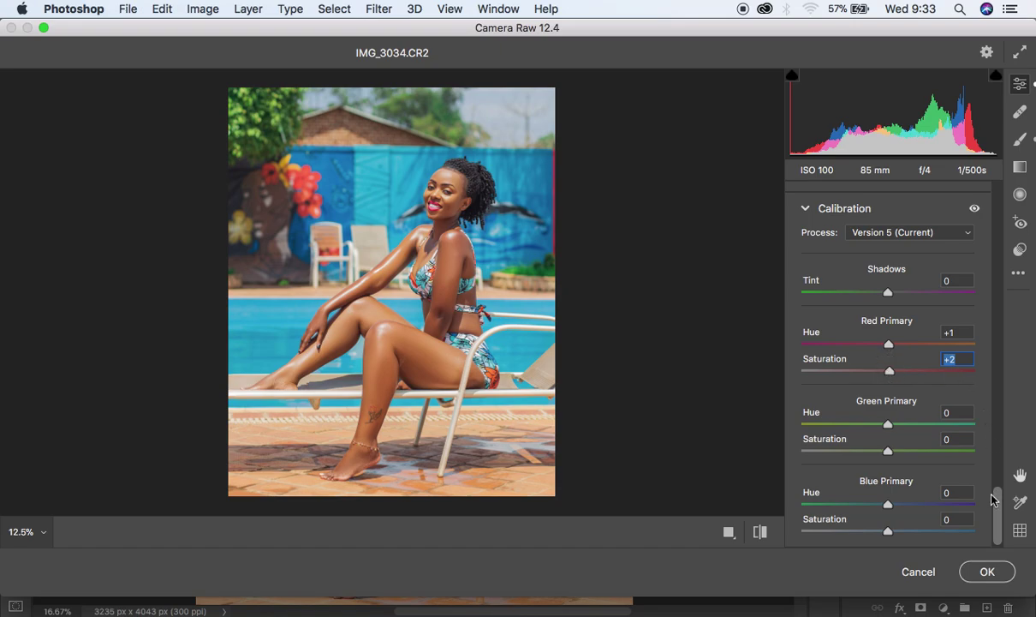
mouse_move(889, 533)
left_mouse_down()
mouse_move(948, 531)
mouse_move(889, 533)
left_mouse_up()
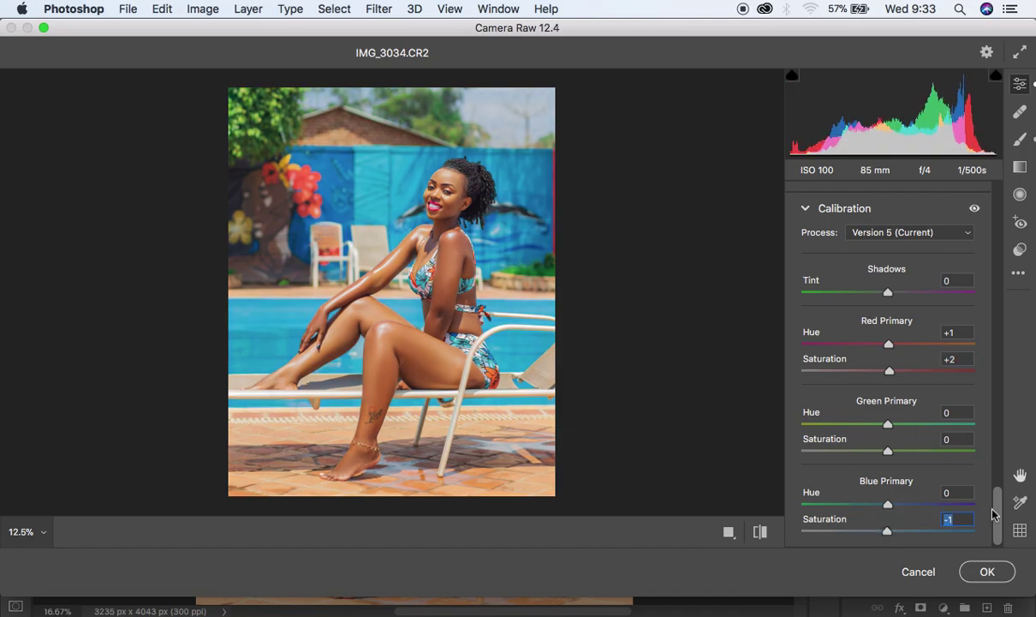
- Set Contrast to +2 and apply the Camera Raw changes to Layer 2
left_click_drag(995, 518, 923, 106)
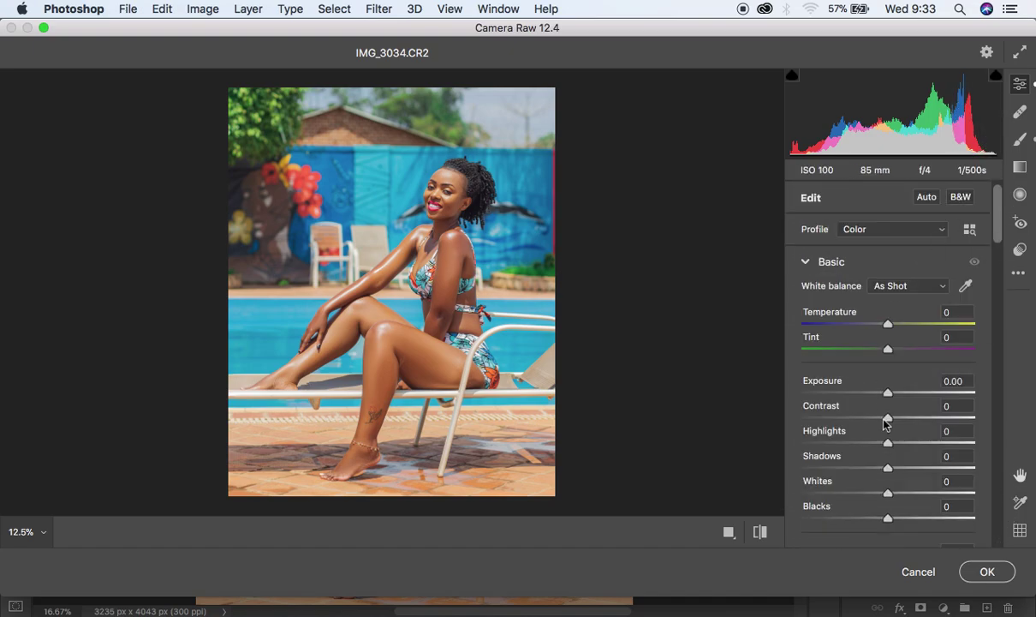
left_click_drag(894, 421, 894, 422)
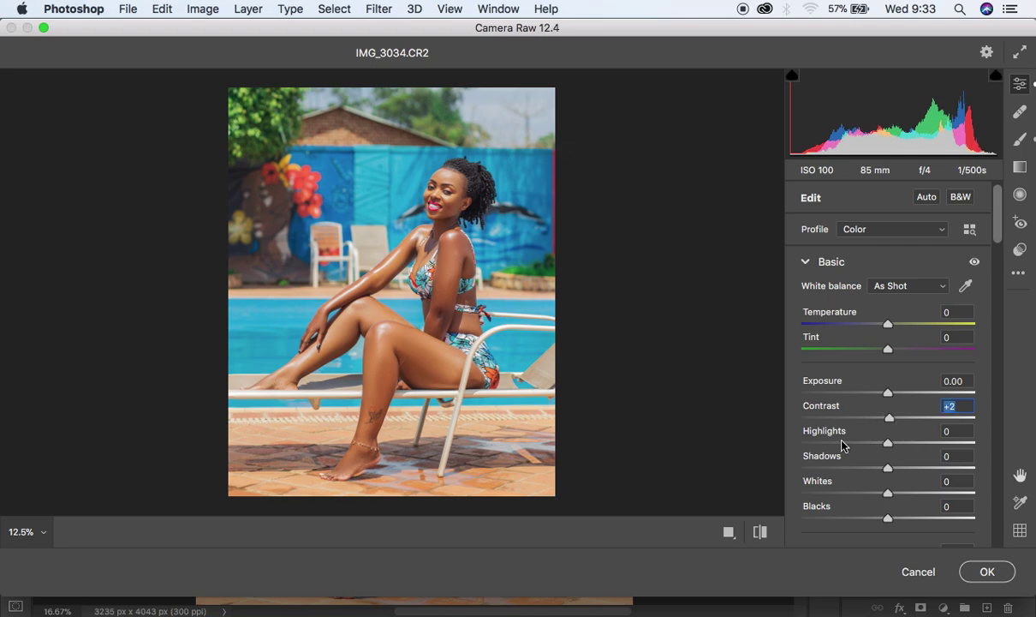
left_click(974, 572)
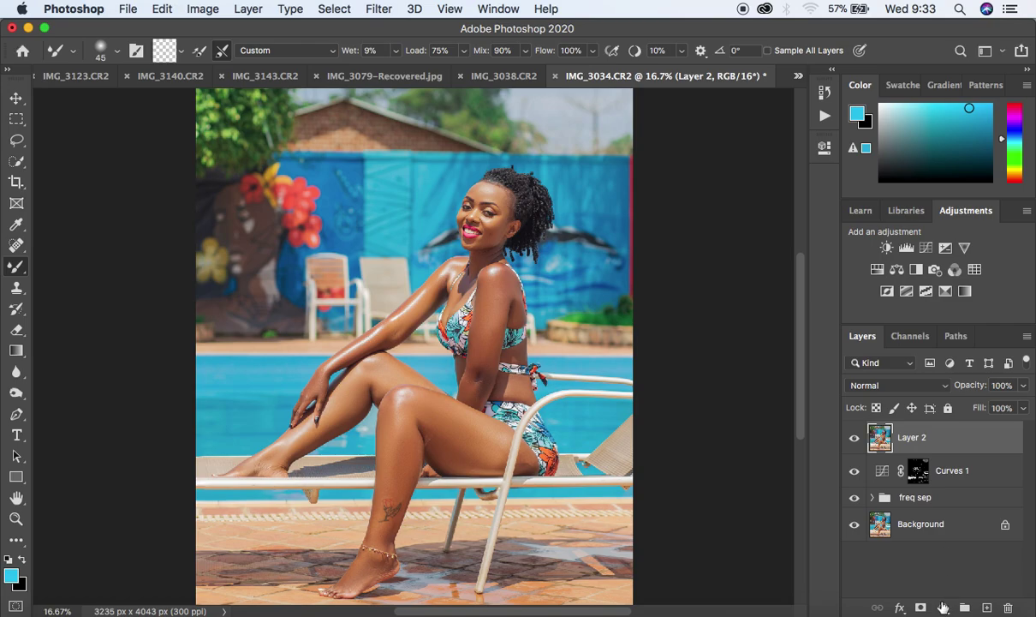
- Add a Selective Color adjustment layer with the Blacks' Black slider at +17%
left_click(943, 608)
left_click(916, 578)
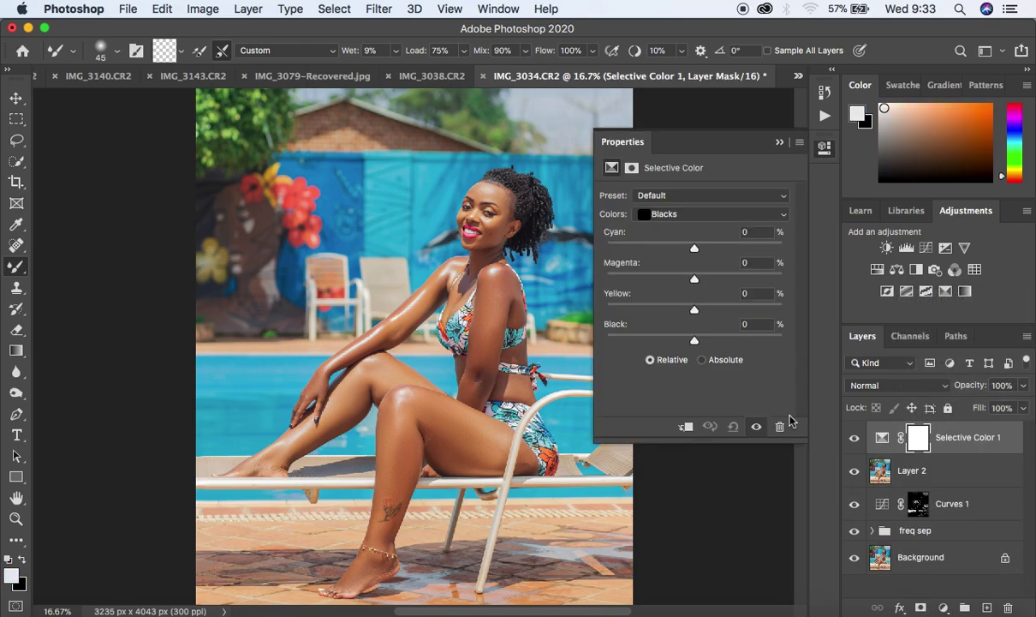
left_click_drag(694, 340, 712, 342)
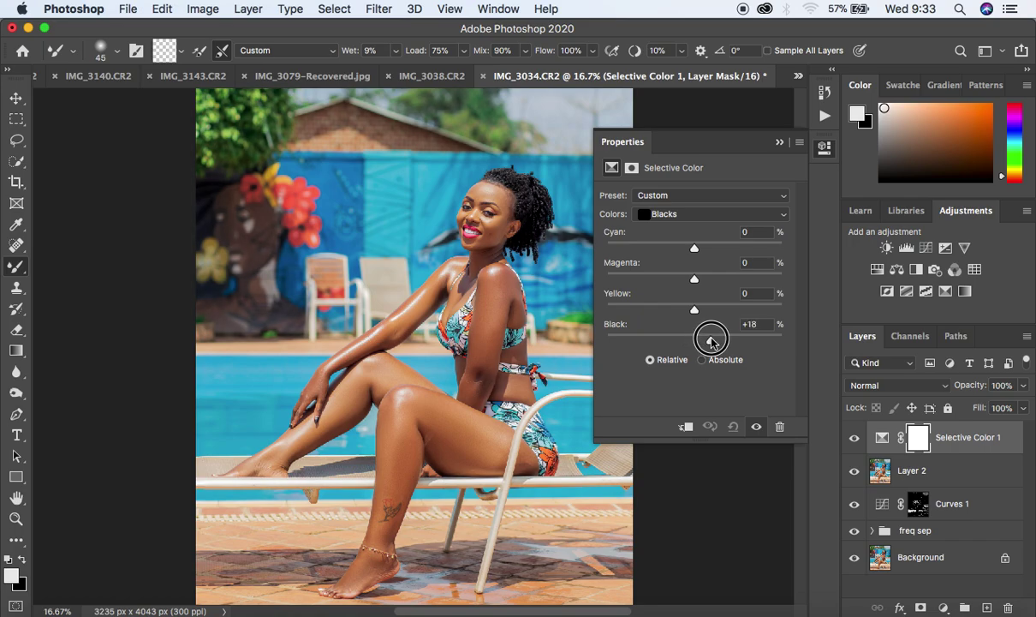
left_click_drag(711, 341, 710, 341)
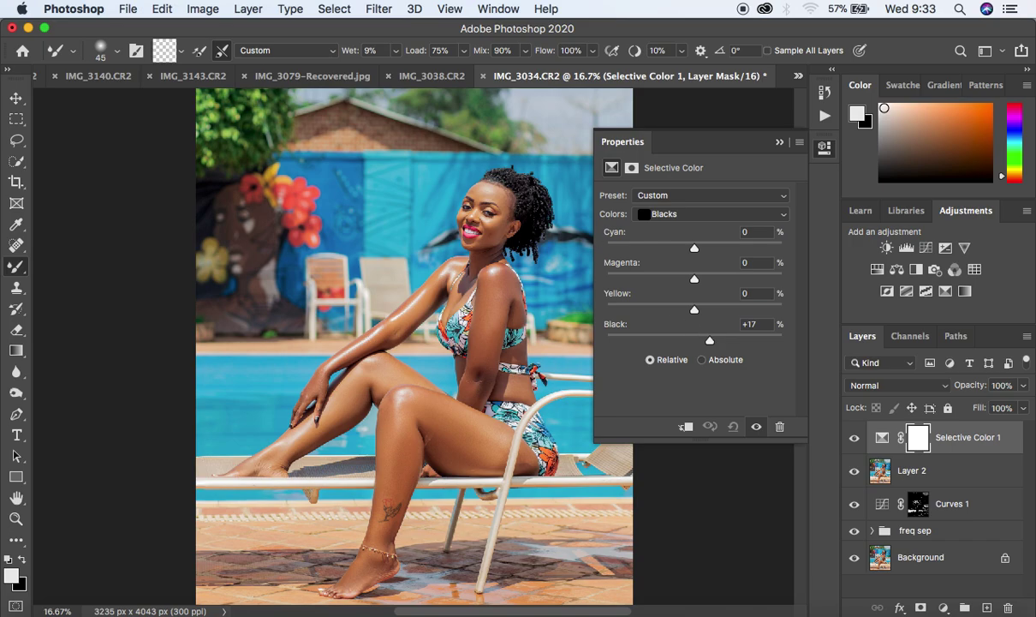
left_click_drag(710, 341, 710, 341)
- Reduce magenta in the Reds slightly to -2%, then close the Properties panel
left_click(708, 214)
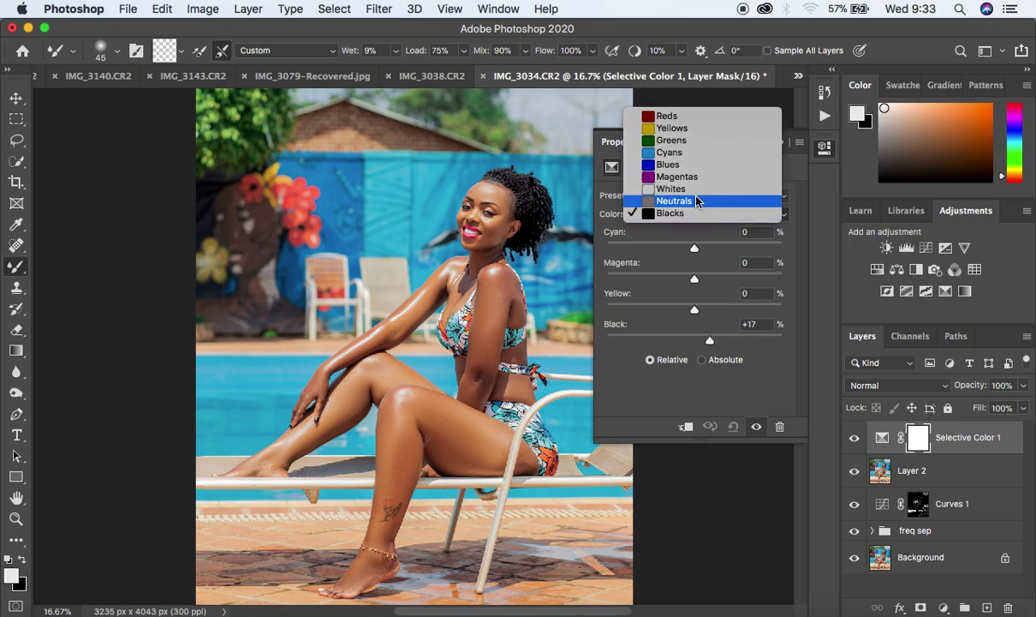
left_click(672, 112)
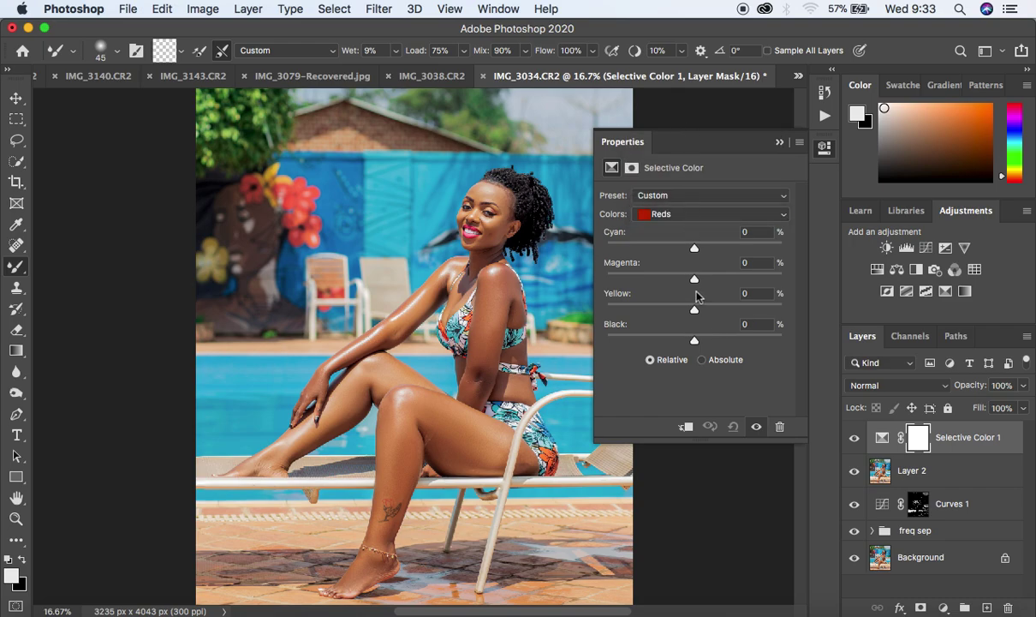
left_click_drag(694, 281, 694, 314)
left_click(780, 143)
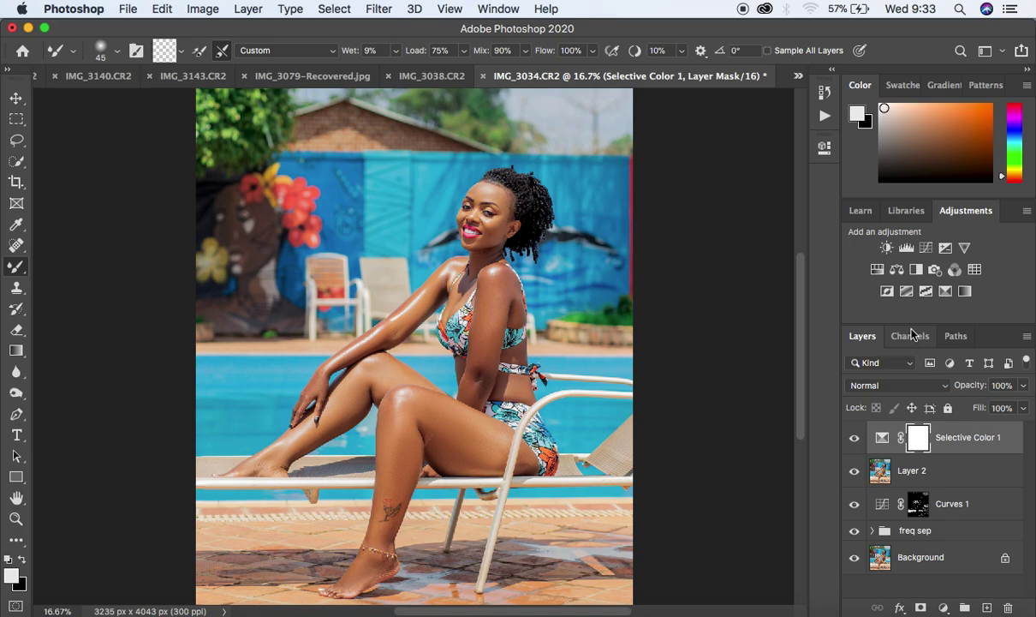
left_click(854, 558, "alt")
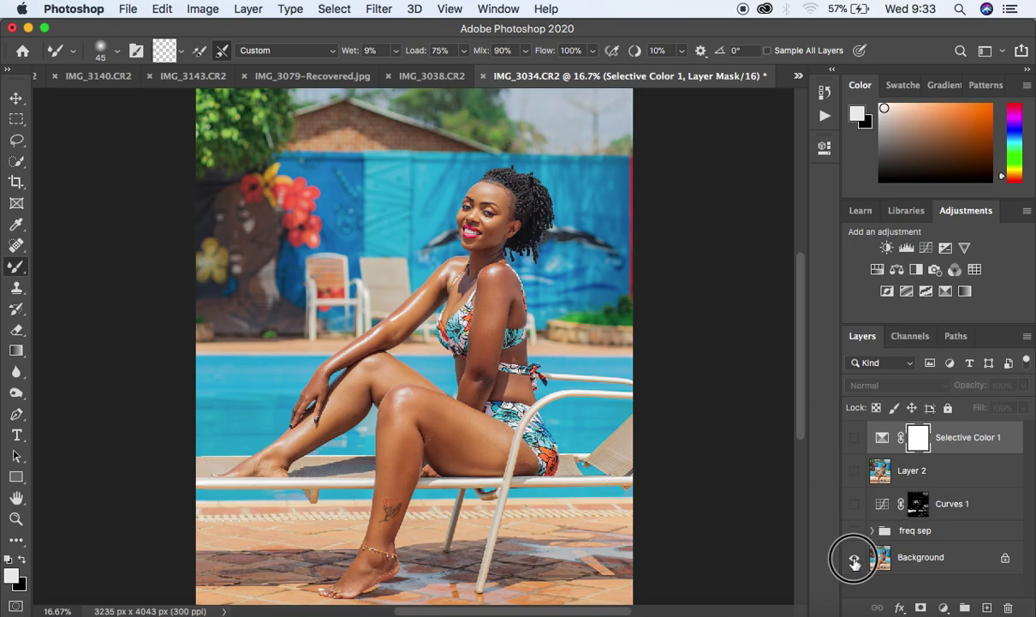
left_click(854, 558, "alt")
left_click(854, 558, "alt")
left_click(854, 557, "alt")
left_click(854, 557, "alt")
left_click(854, 557, "alt")
left_click(854, 557, "alt")
left_click(854, 558, "alt")
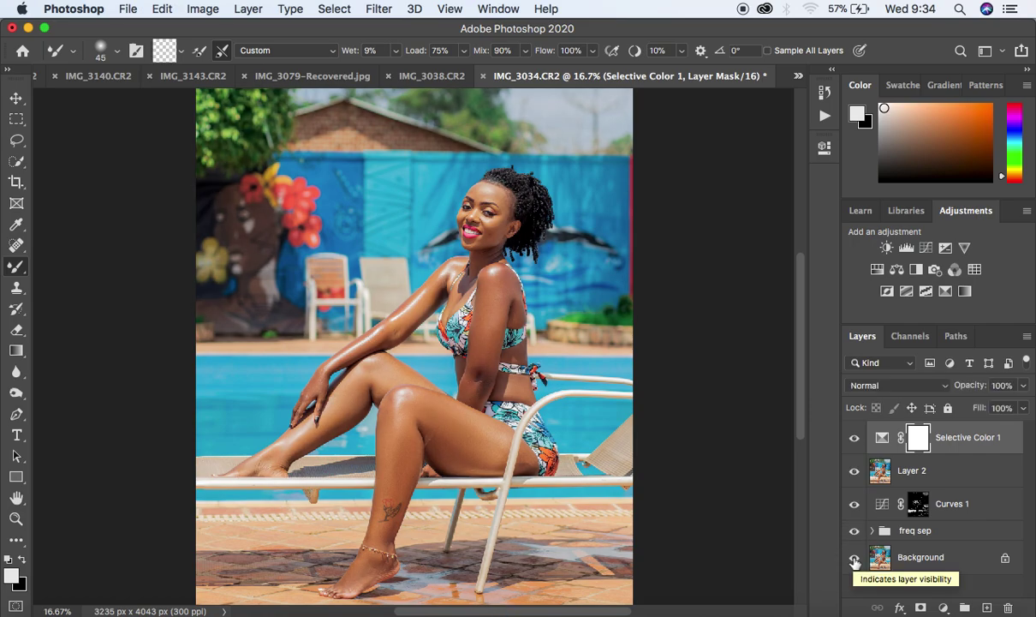